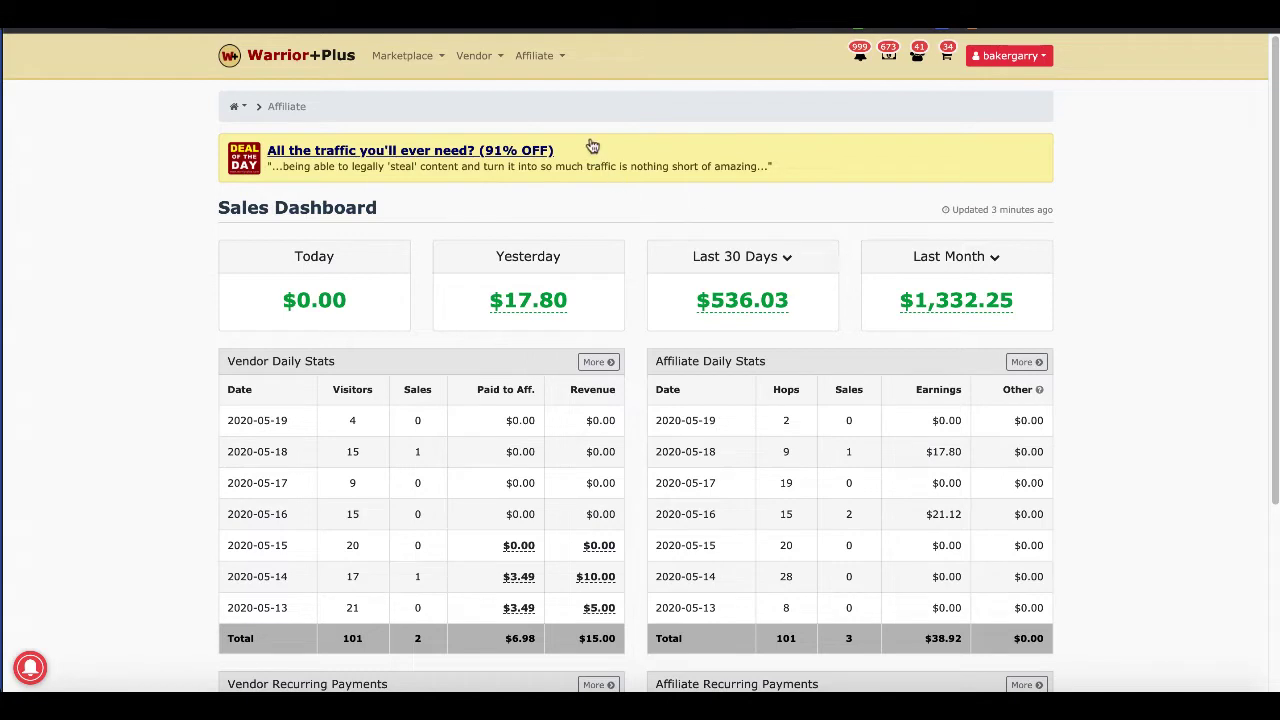
Open the Puzzle Word List Database offer from WarriorPlus's Vendor > Offers list
left_click(490, 56)
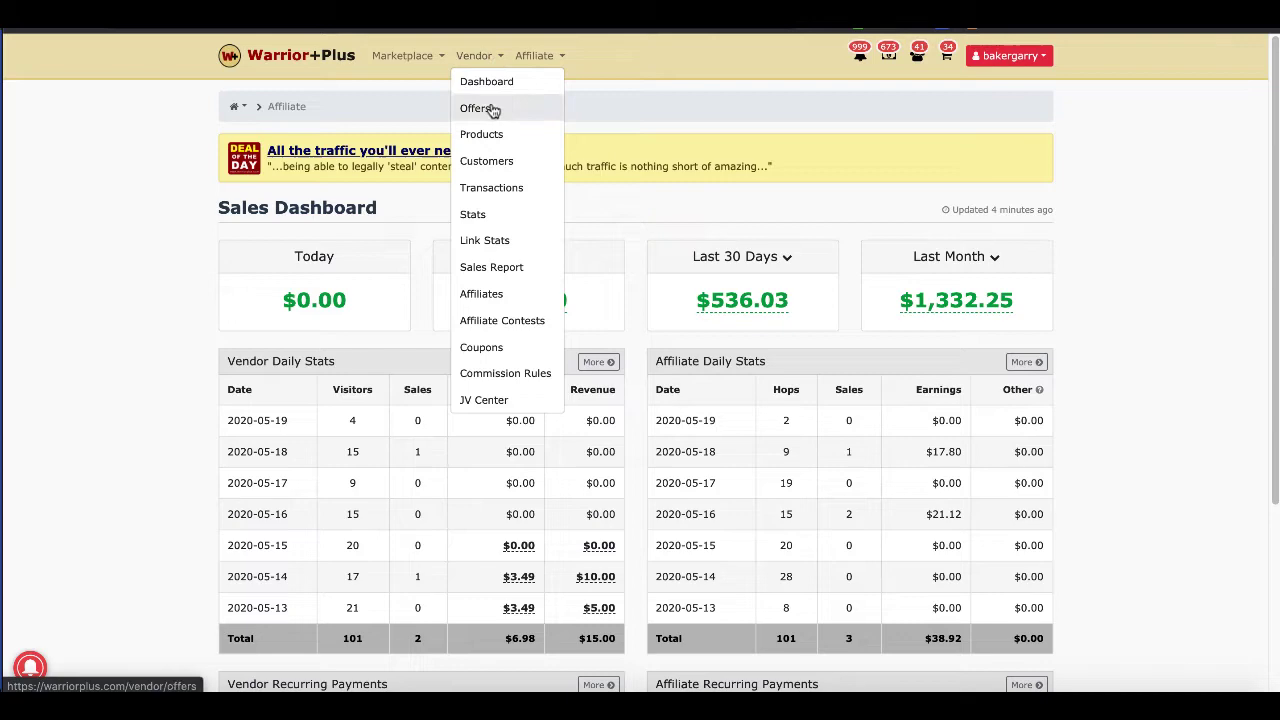
left_click(491, 109)
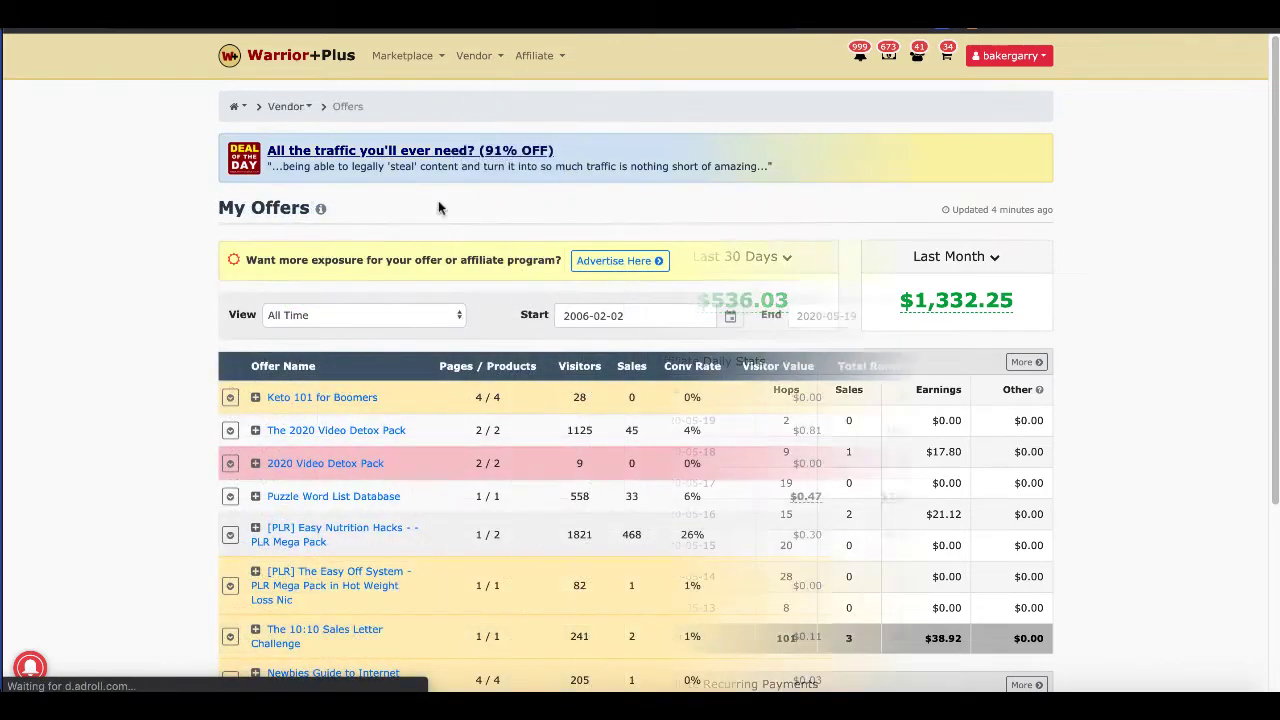
left_click(316, 497)
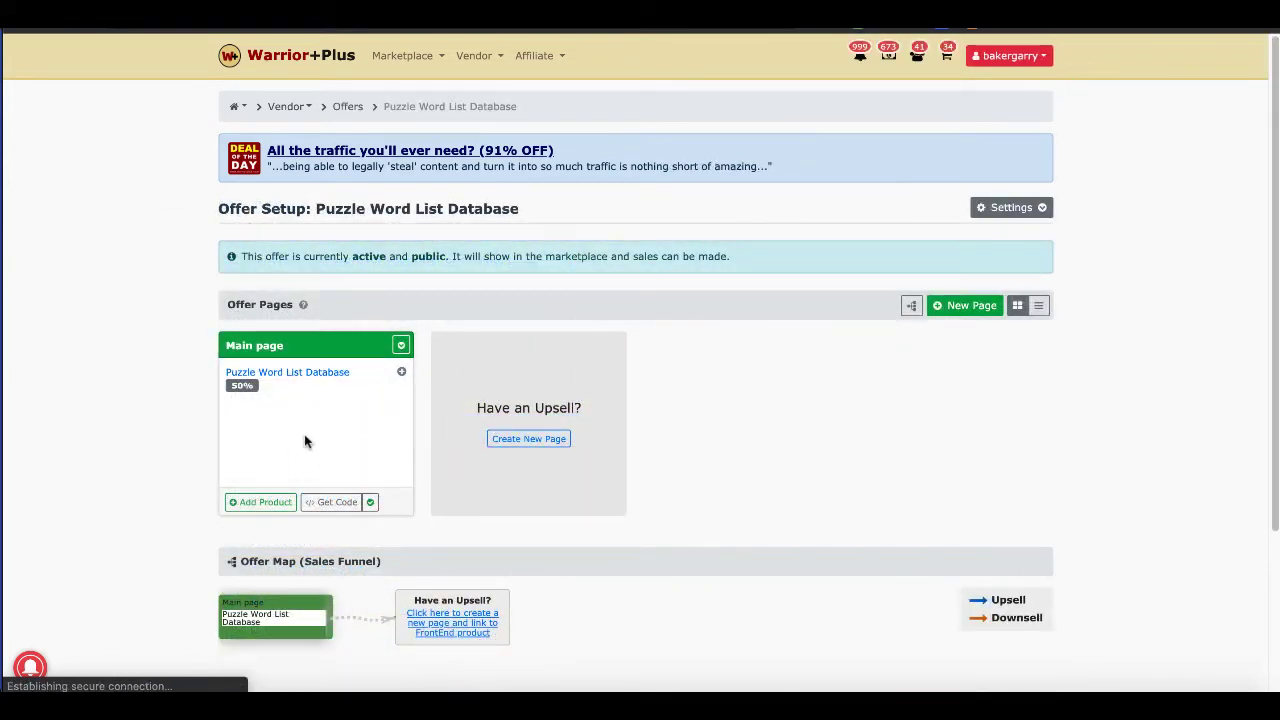
Open the Main page's Get Code dialog and select all of its buy-button embed code
left_click(336, 502)
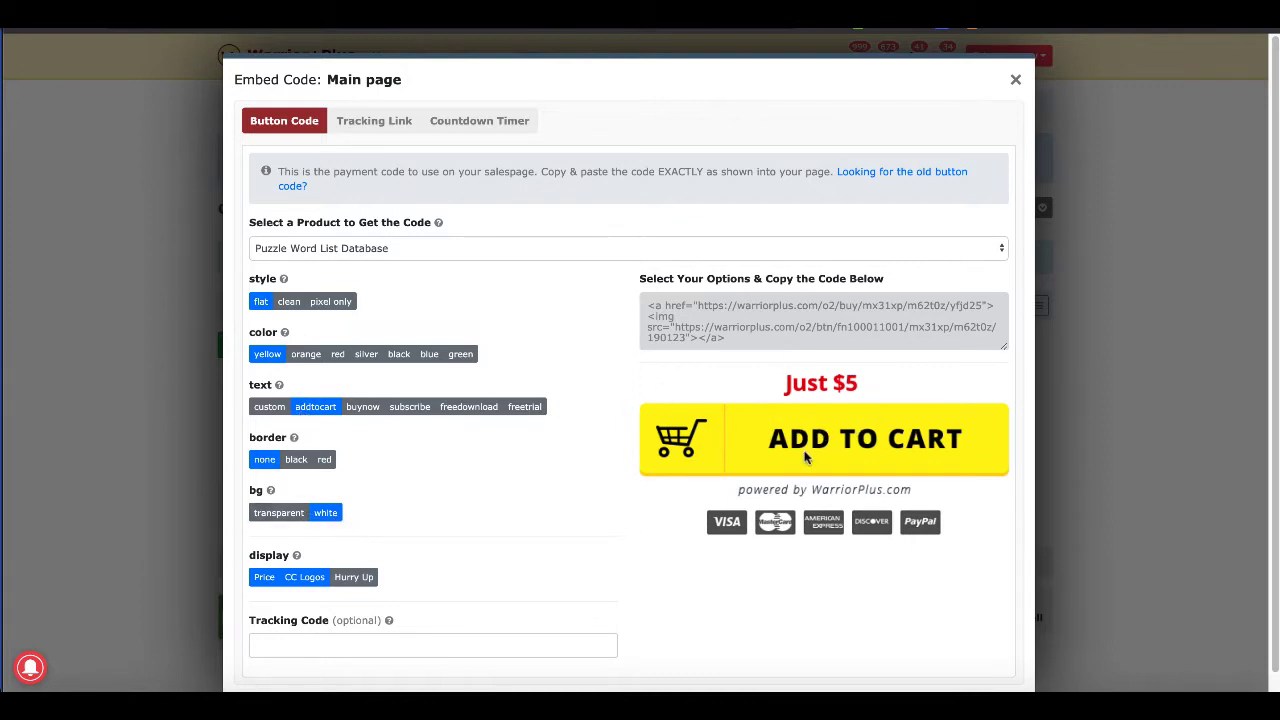
left_click_drag(743, 383, 727, 352)
left_click(725, 338)
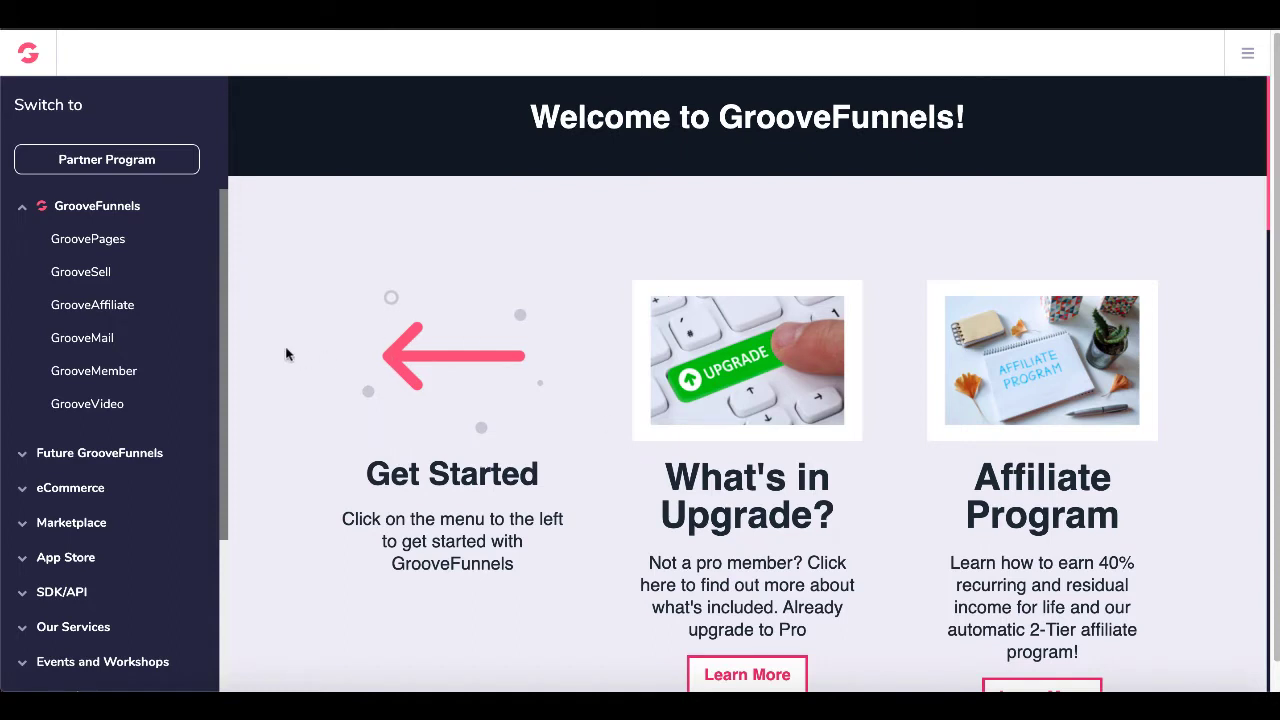
Go to GroovePages My Sites and open the third PuzzleWordList.com site's options menu
left_click(96, 248)
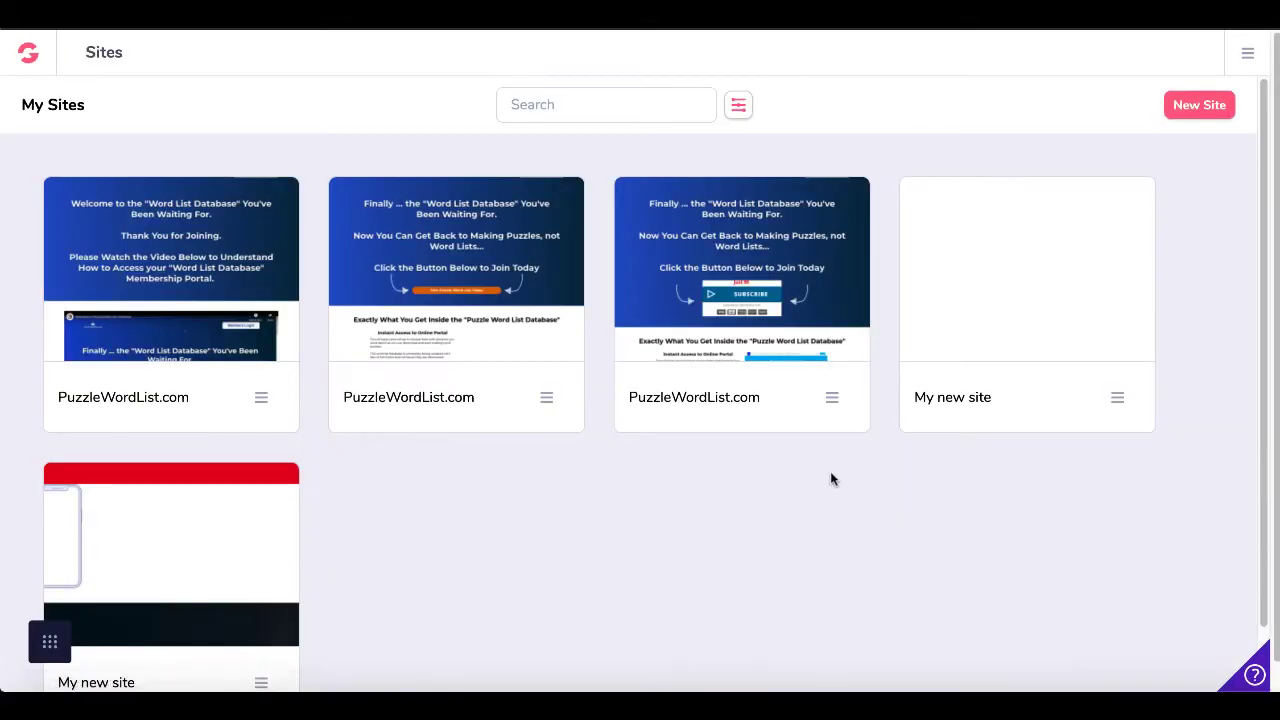
mouse_move(784, 310)
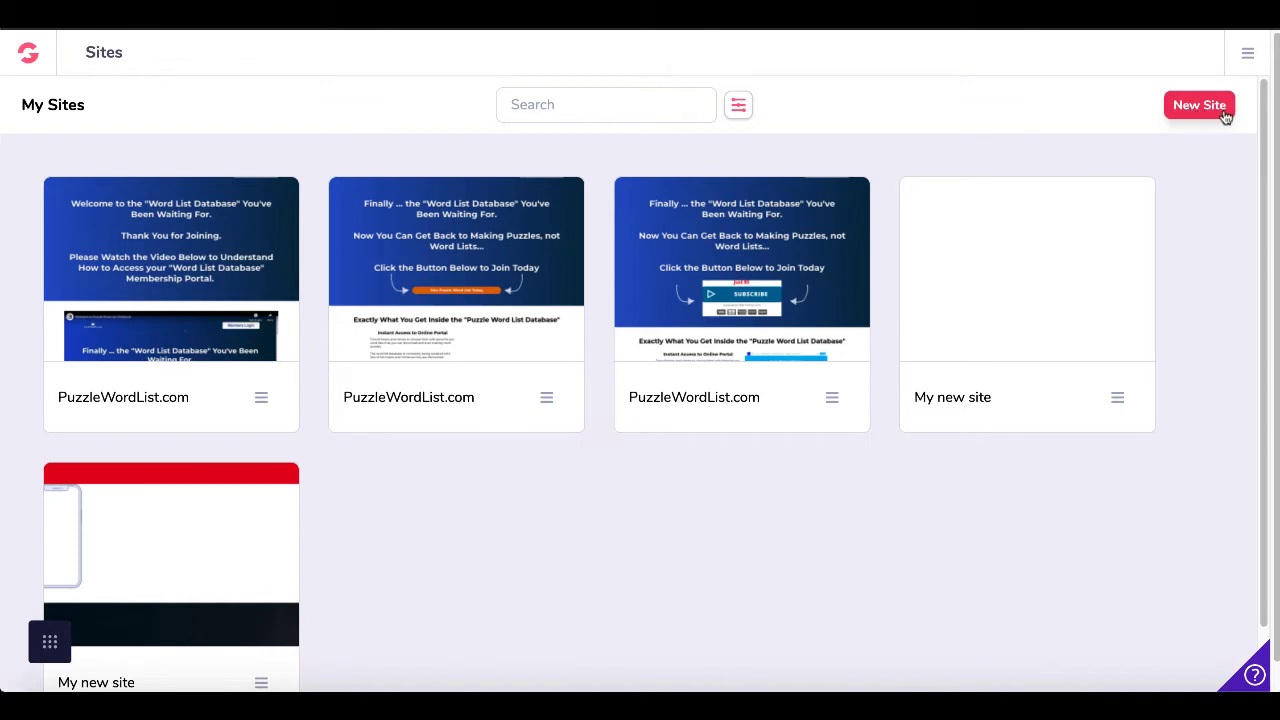
left_click(832, 398)
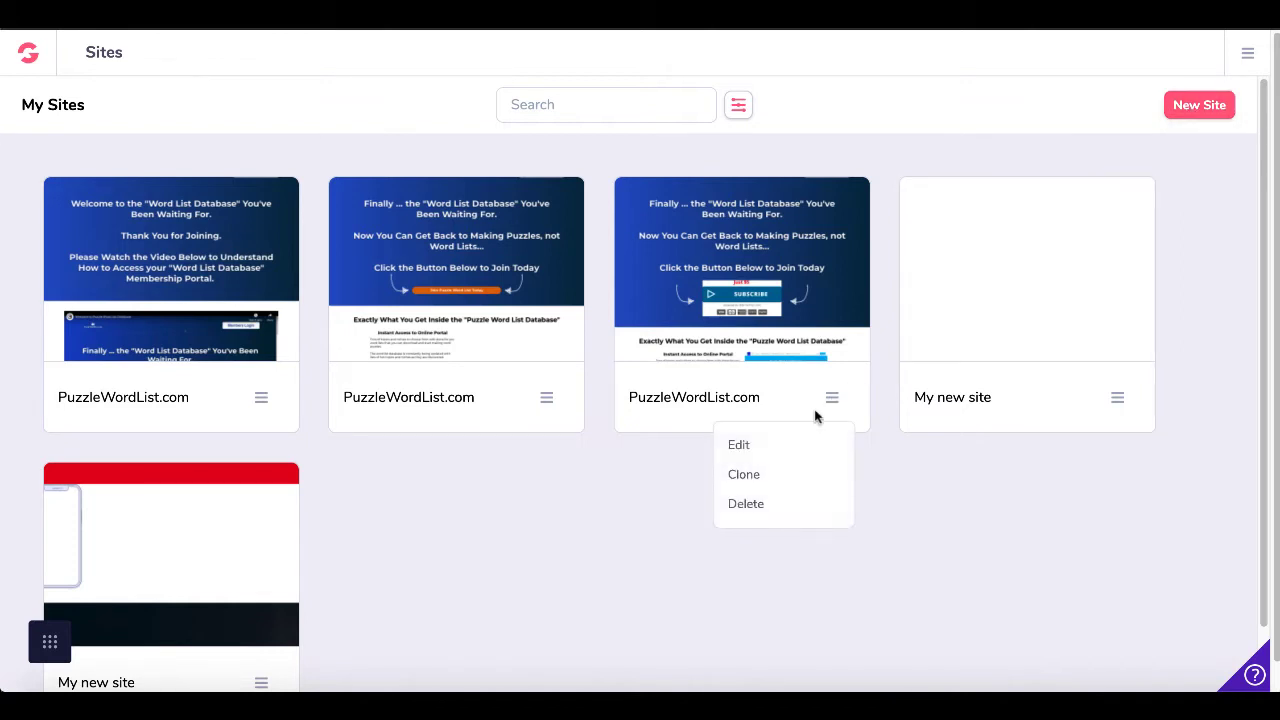
Open the PuzzleWordList.com Home page in the editor and select the Just $5 subscribe block
left_click(740, 446)
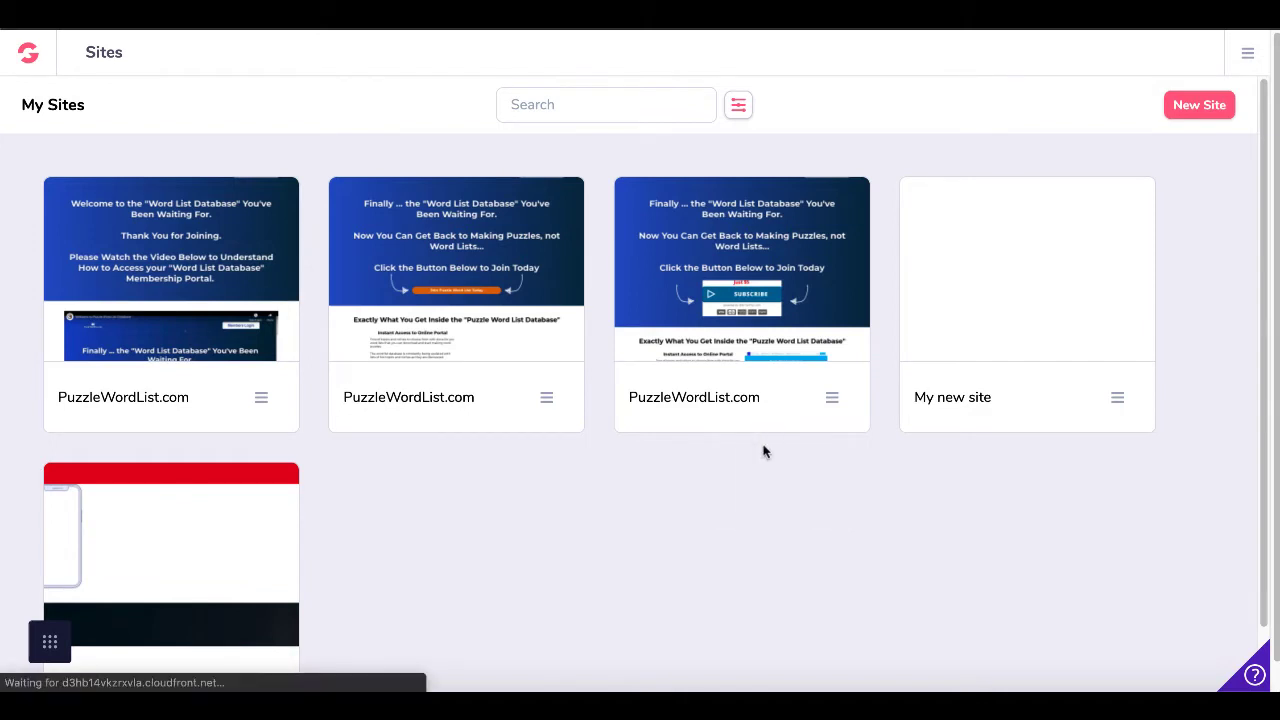
scroll(763, 451, "down", 2)
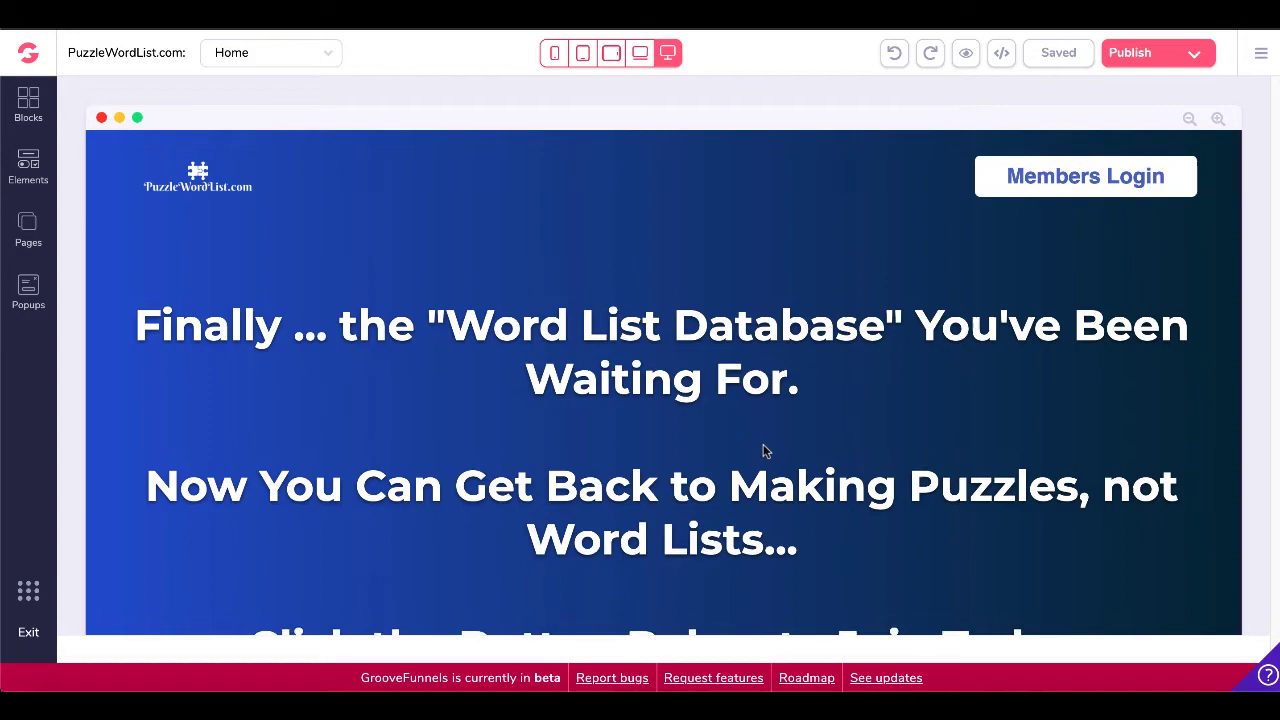
scroll(763, 451, "down", 3)
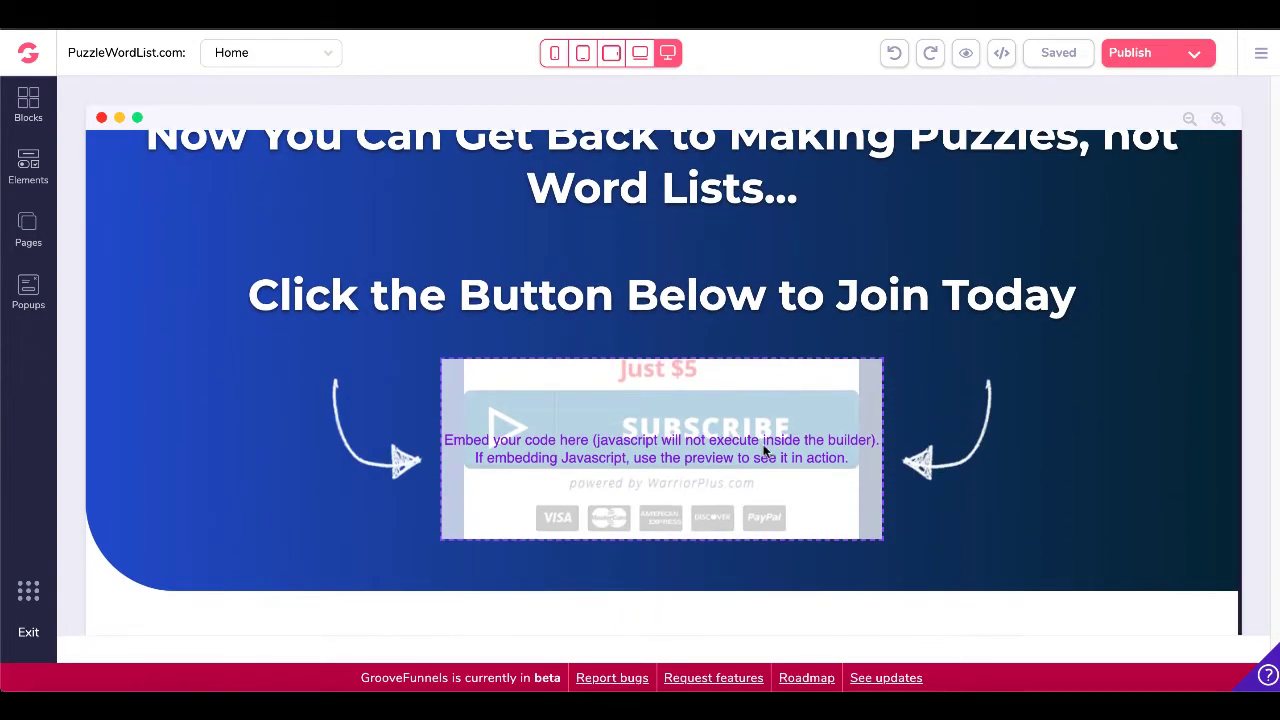
left_click(762, 450)
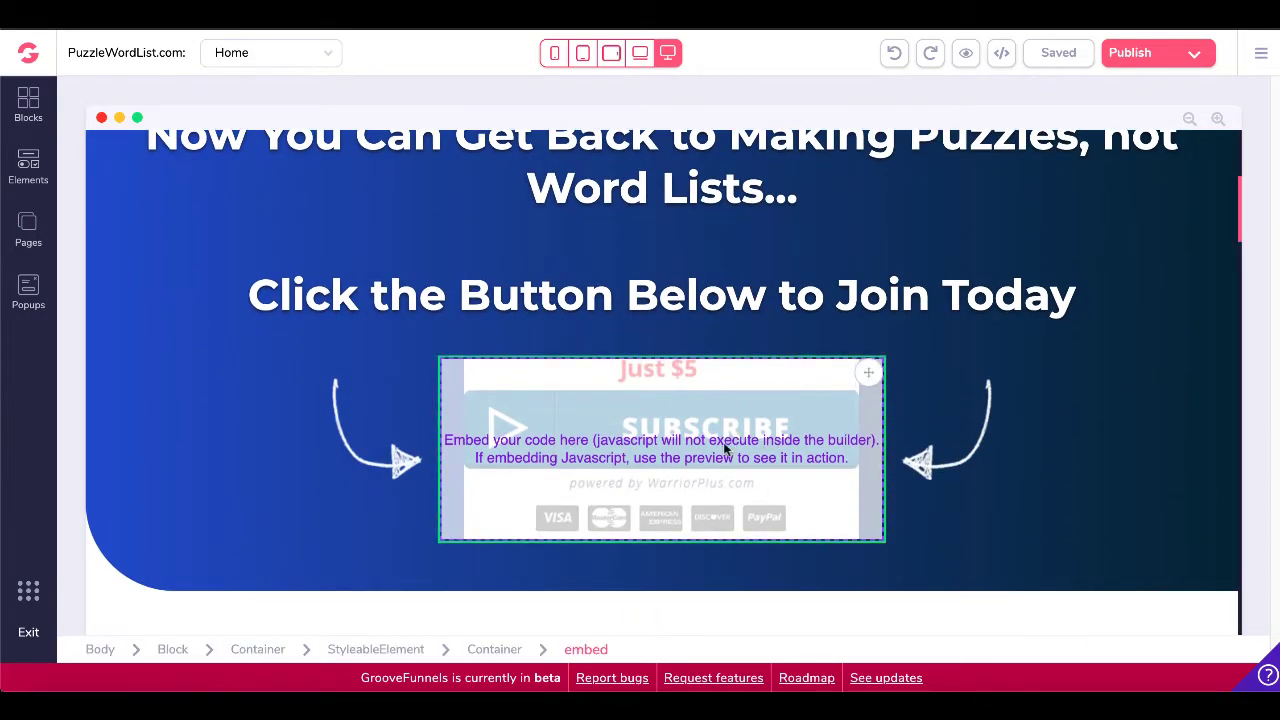
Select the embed element itself under 'Click the Button Below to Join Today' rather than its section
scroll(725, 447, "down", 8)
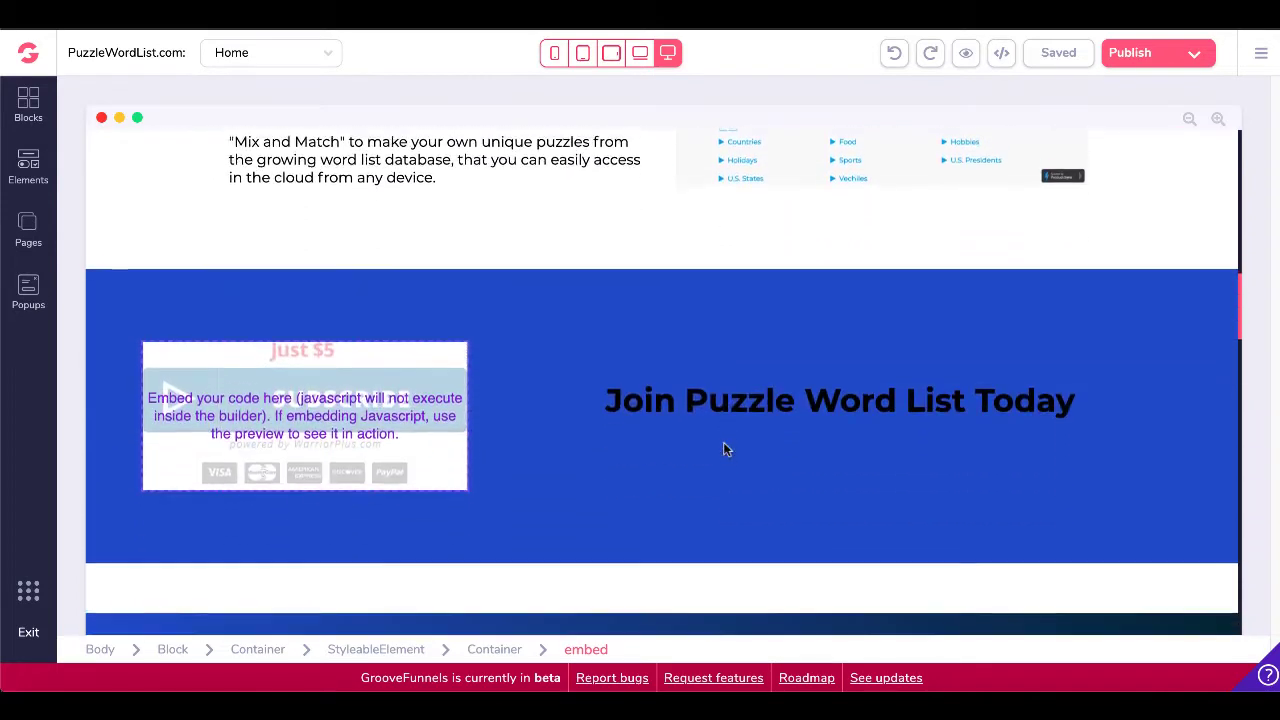
scroll(573, 451, "up", 10)
scroll(573, 453, "down", 4)
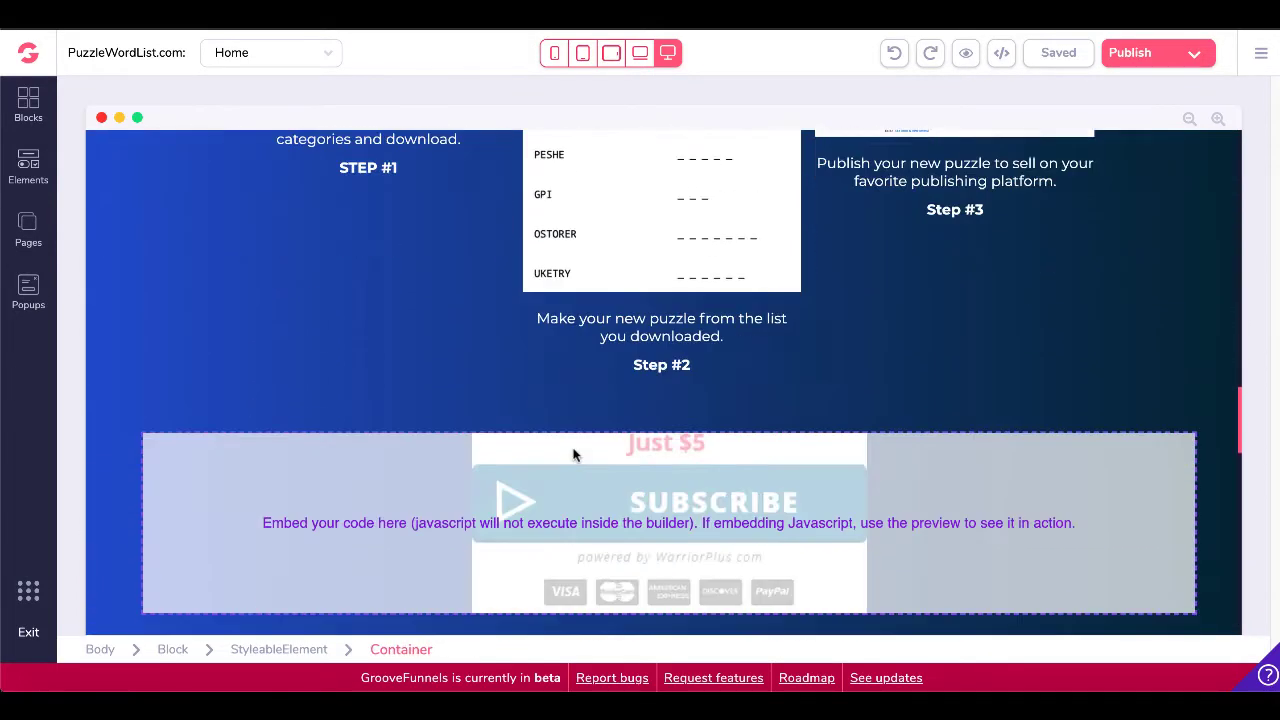
scroll(573, 453, "down", 1)
scroll(573, 453, "down", 1)
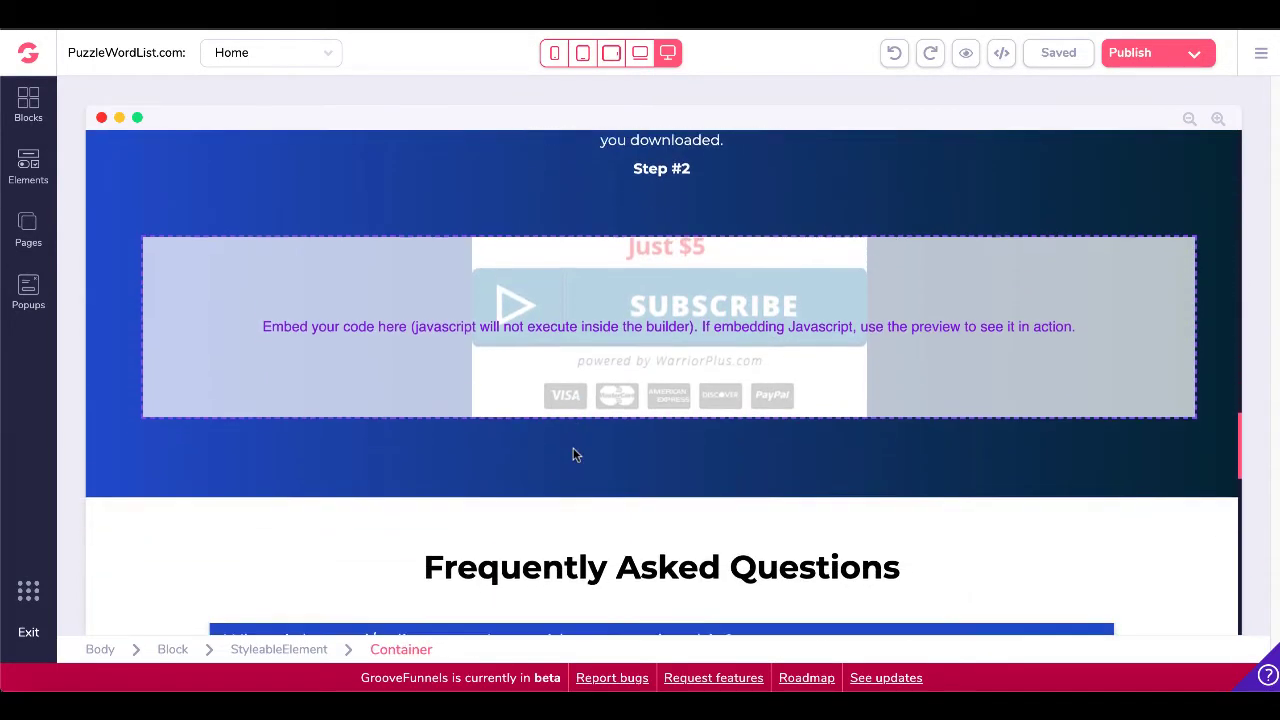
scroll(573, 455, "up", 7)
scroll(573, 455, "up", 10)
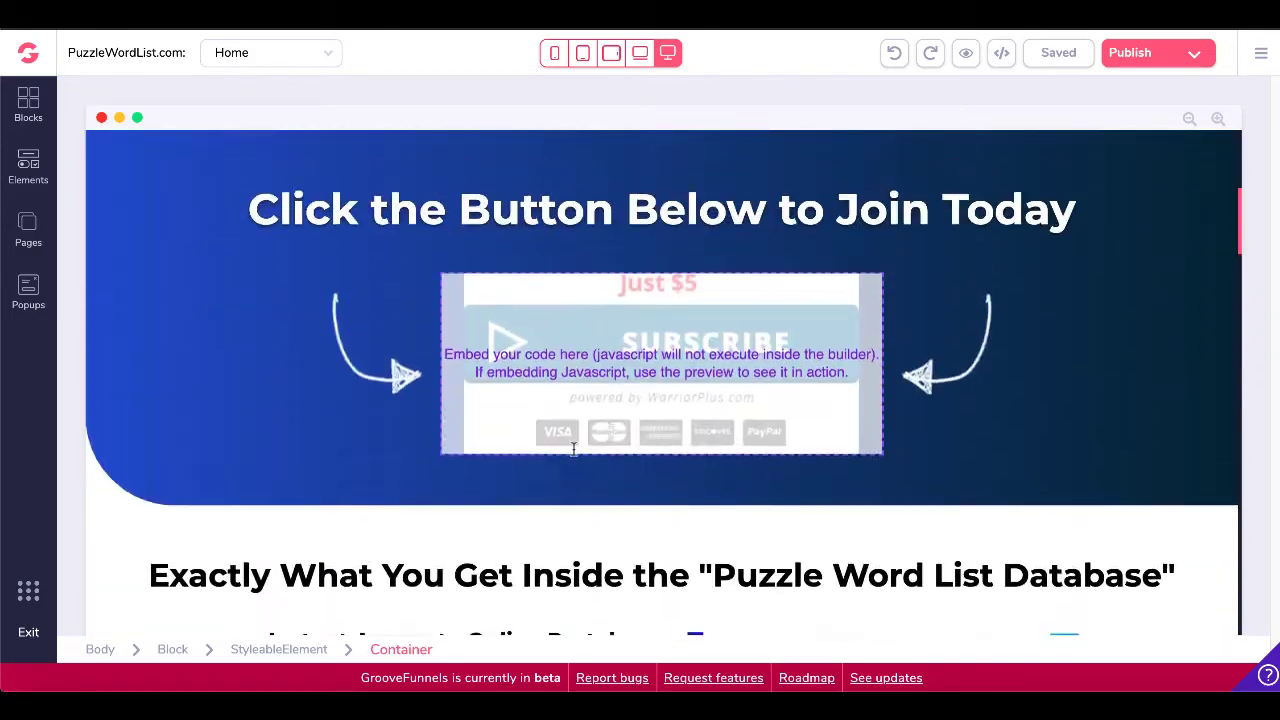
scroll(593, 508, "down", 4)
left_click(546, 387)
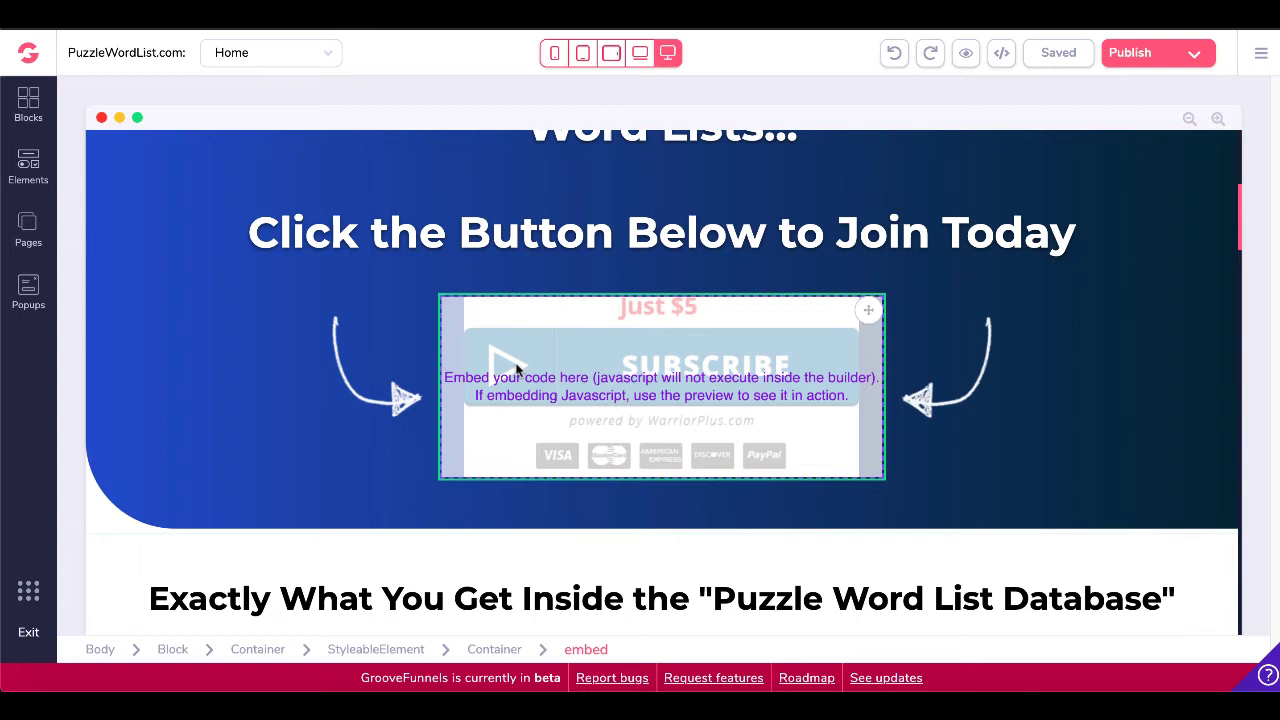
mouse_move(516, 370)
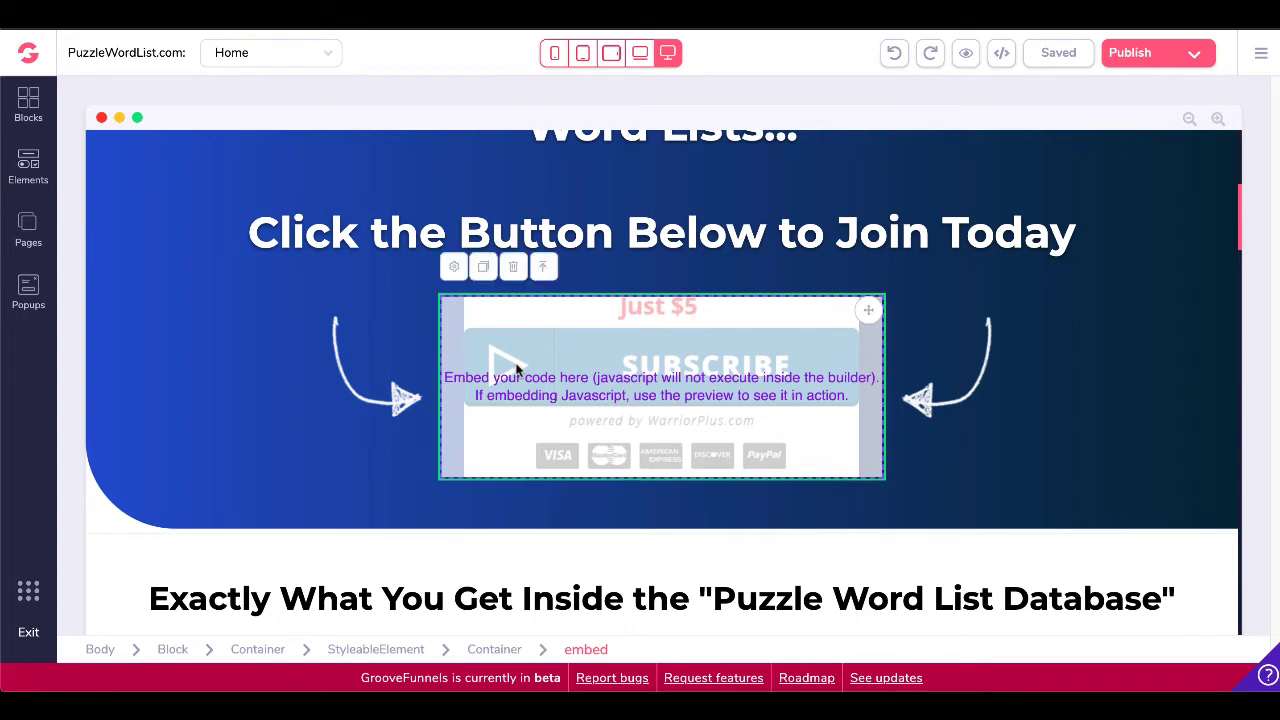
Open the Edit source code window for the Just $5 embed element
left_click(453, 268)
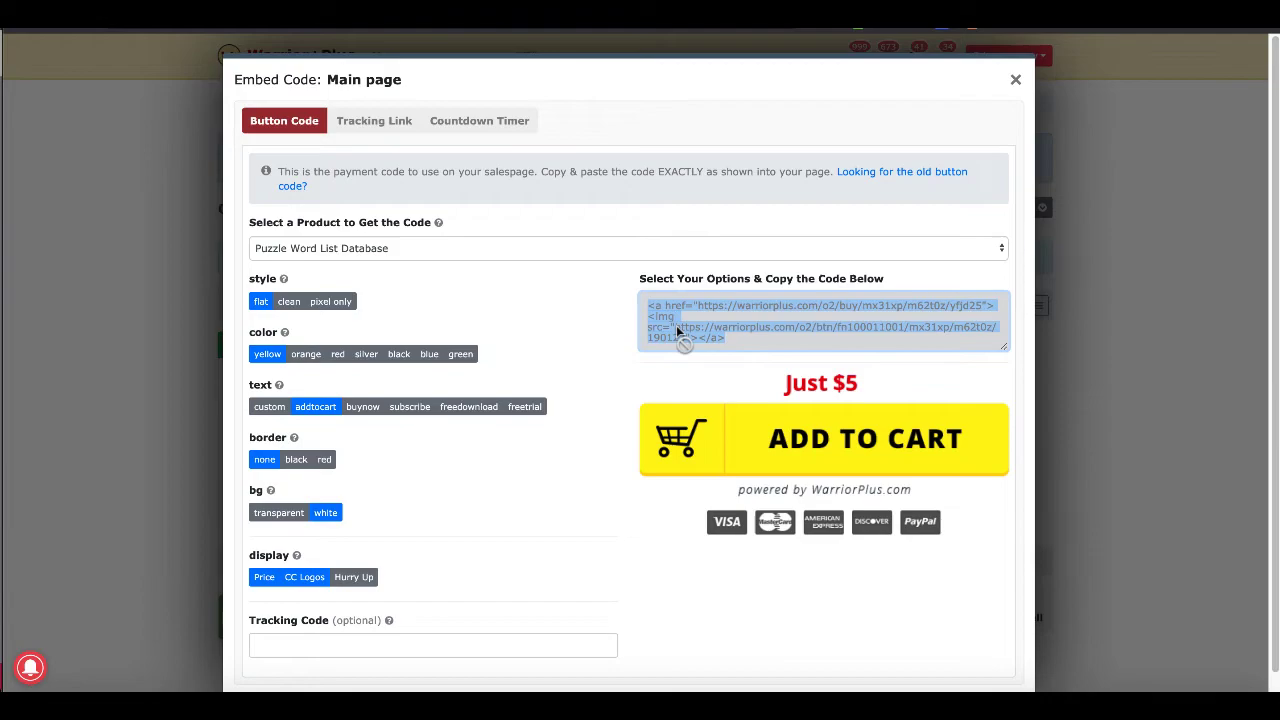
Copy the selected WarriorPlus button embed code and close the source code editor
right_click(676, 325)
left_click(706, 362)
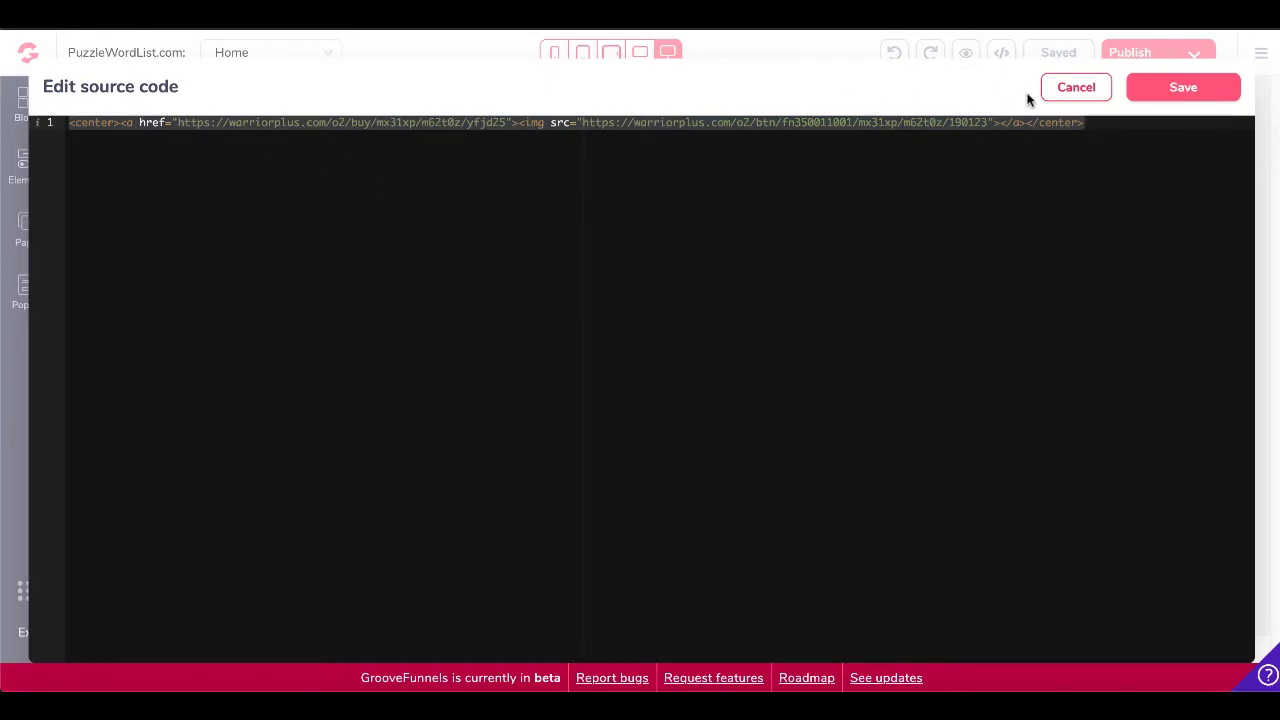
left_click(1071, 88)
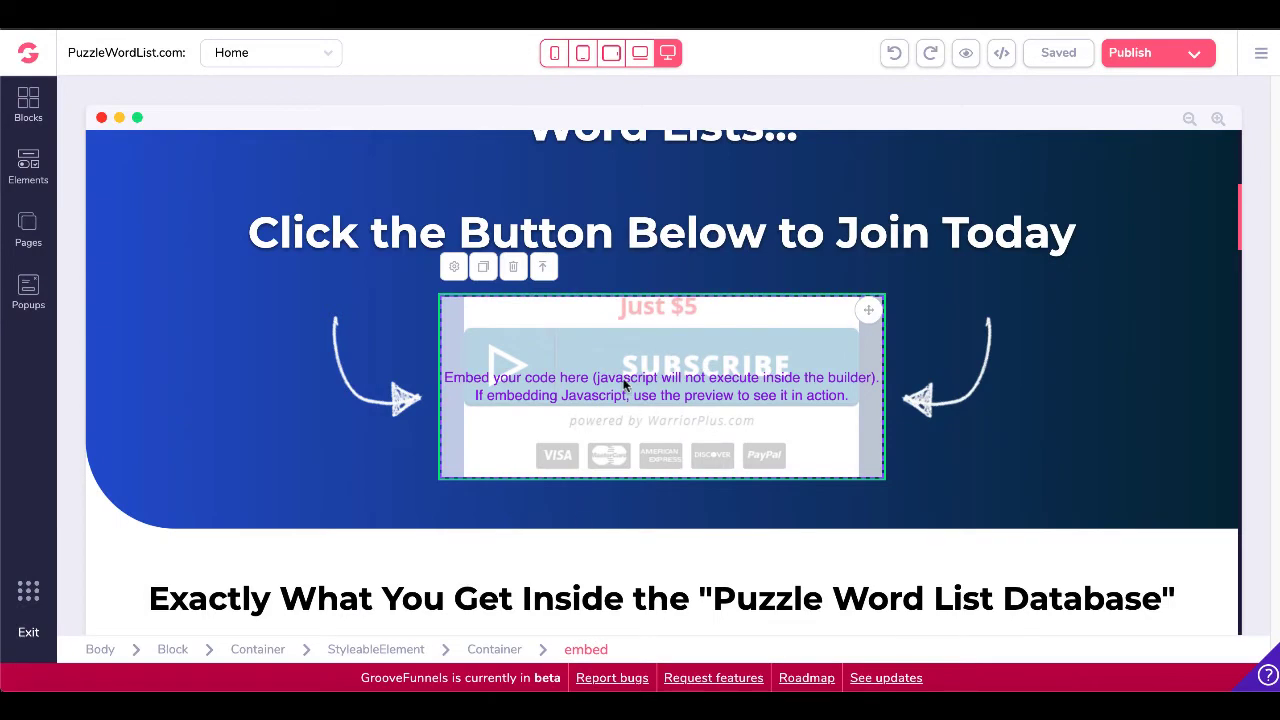
Check the Just $5 Subscribe embed's source code and close it unchanged
scroll(623, 383, "down", 10)
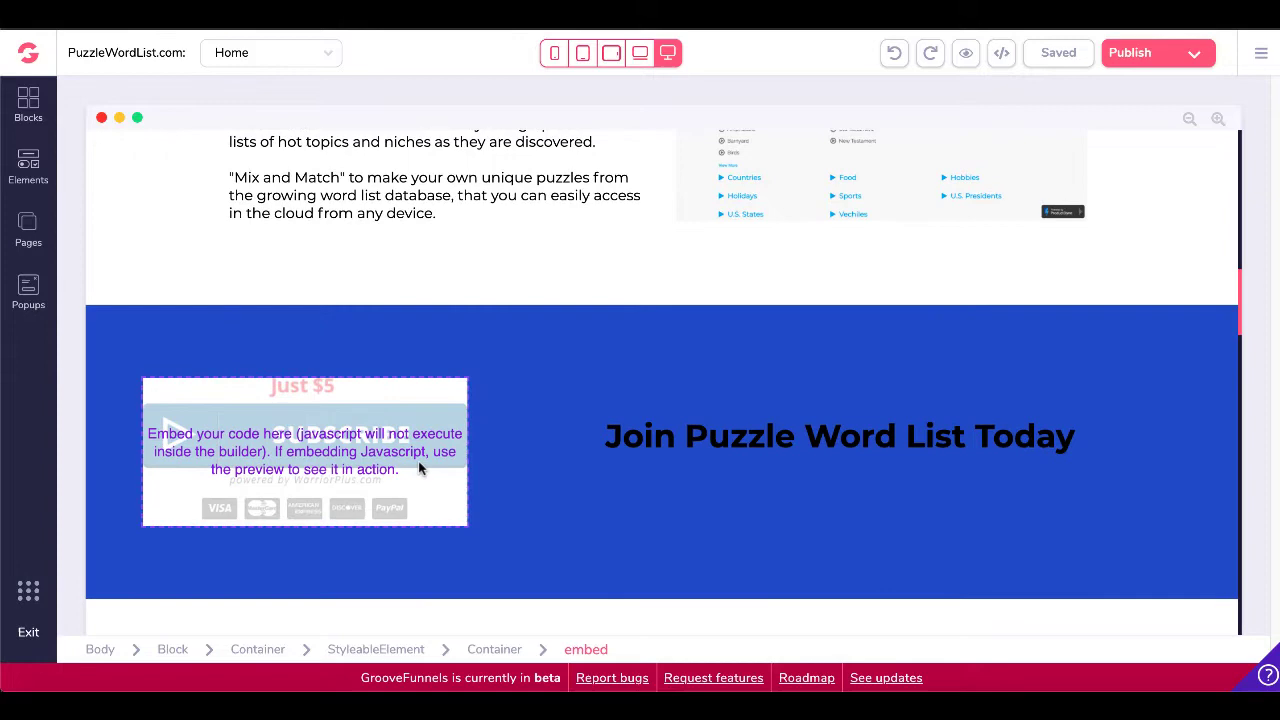
left_click(250, 420)
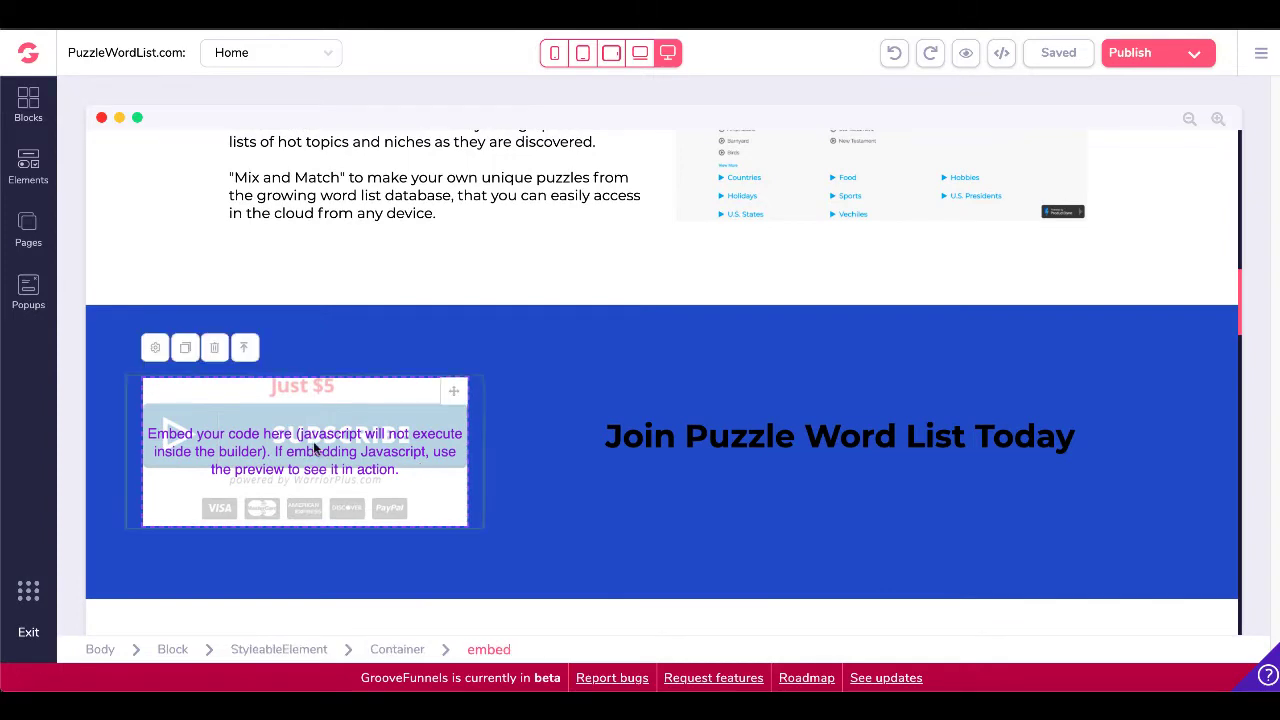
left_click(154, 349)
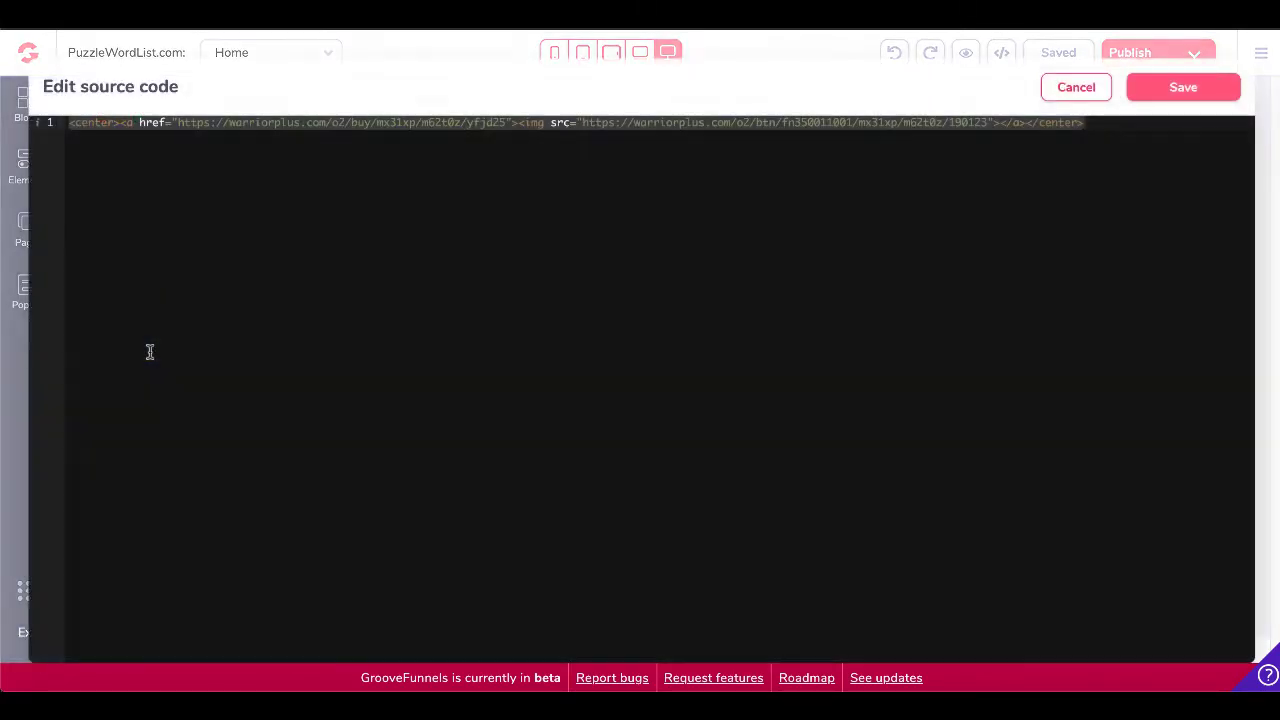
left_click(1082, 90)
Inspect the wide embed's source code, highlighting its opening center tag, and close it unchanged
scroll(797, 376, "down", 1)
scroll(797, 376, "down", 6)
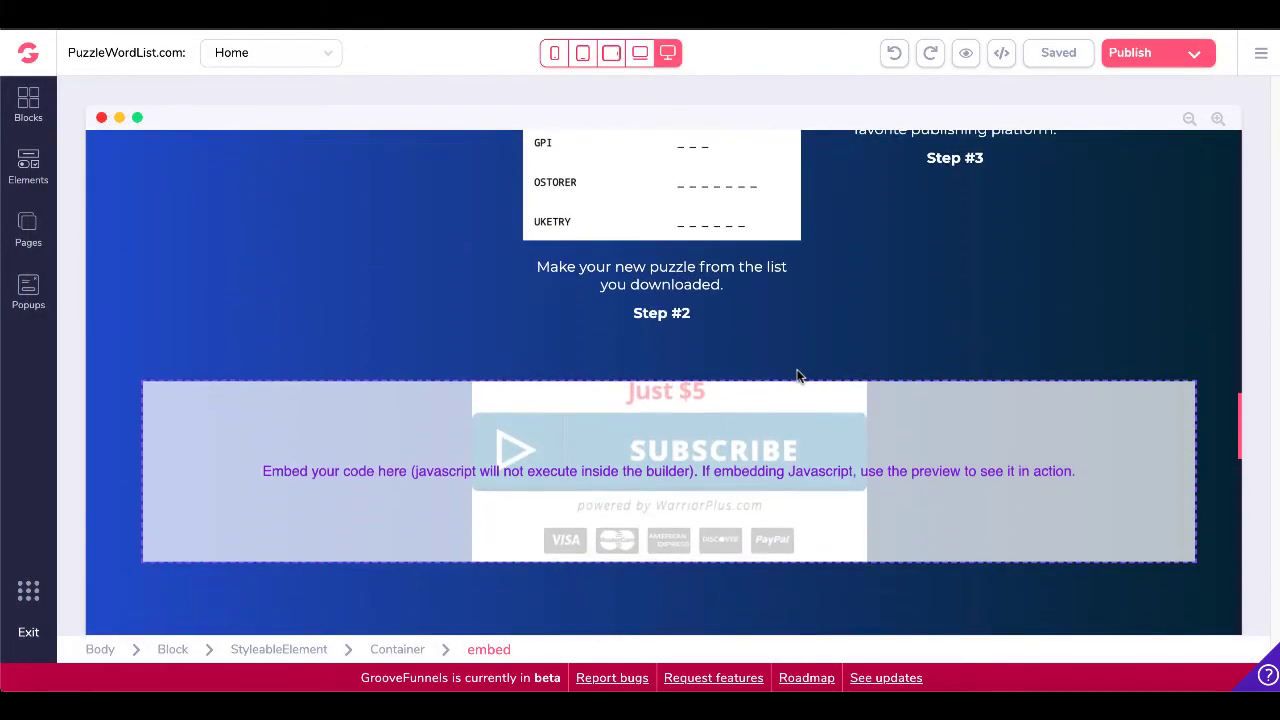
mouse_move(458, 451)
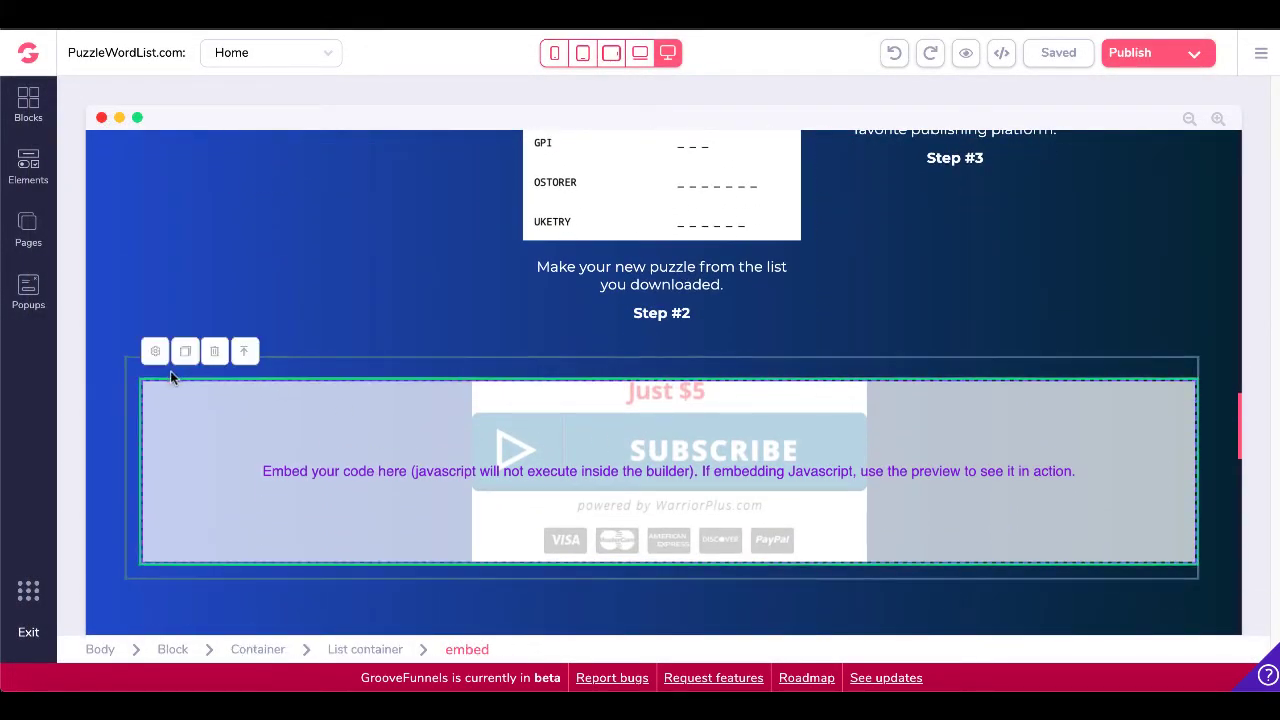
left_click(156, 349)
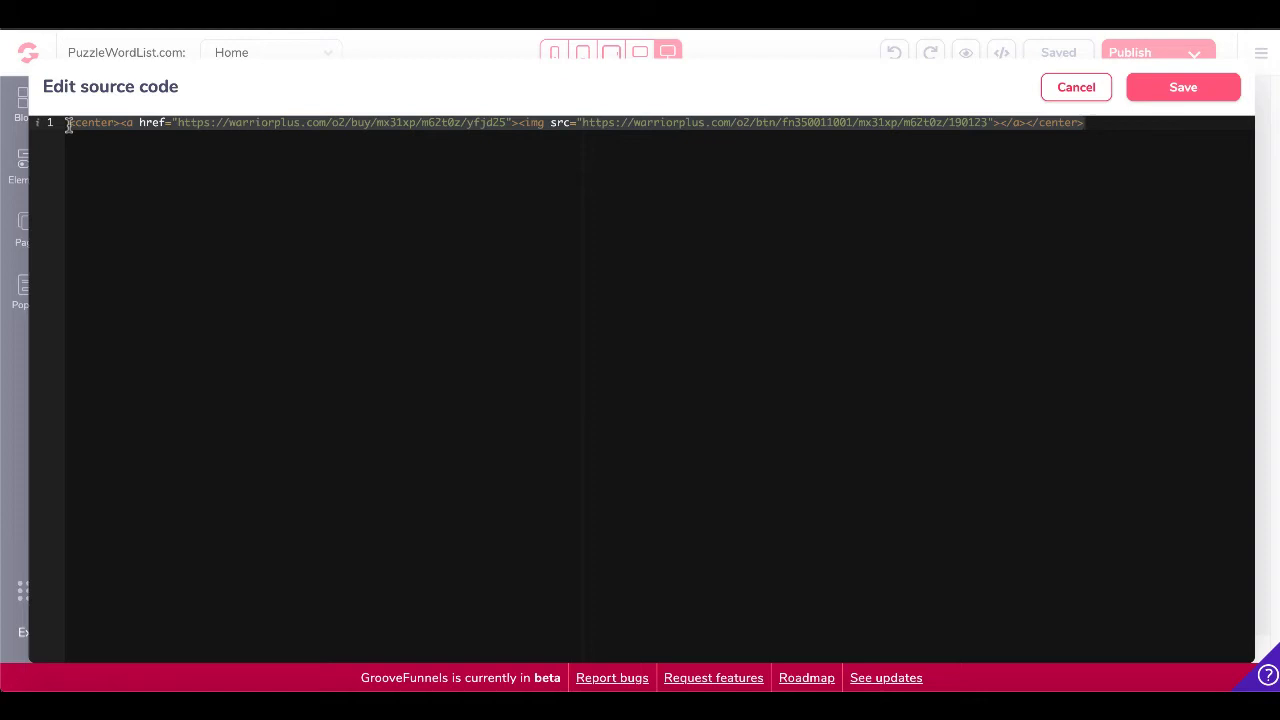
left_click_drag(68, 122, 118, 122)
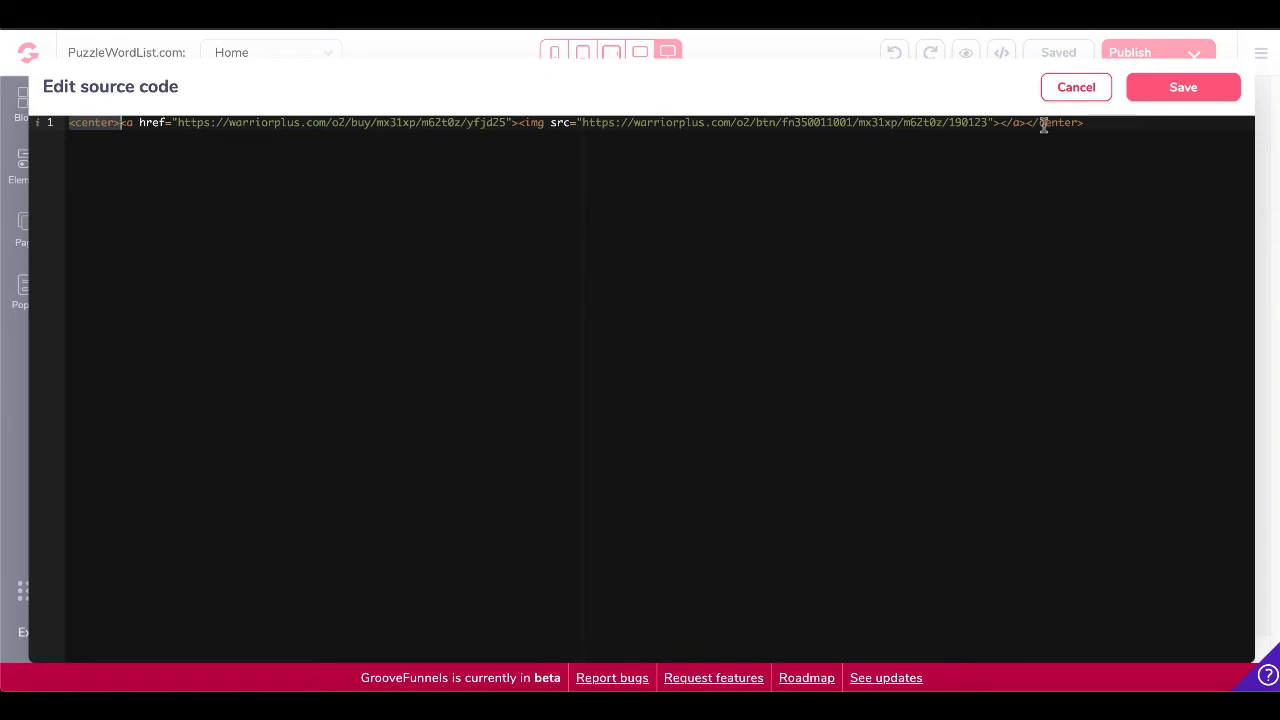
left_click(1076, 88)
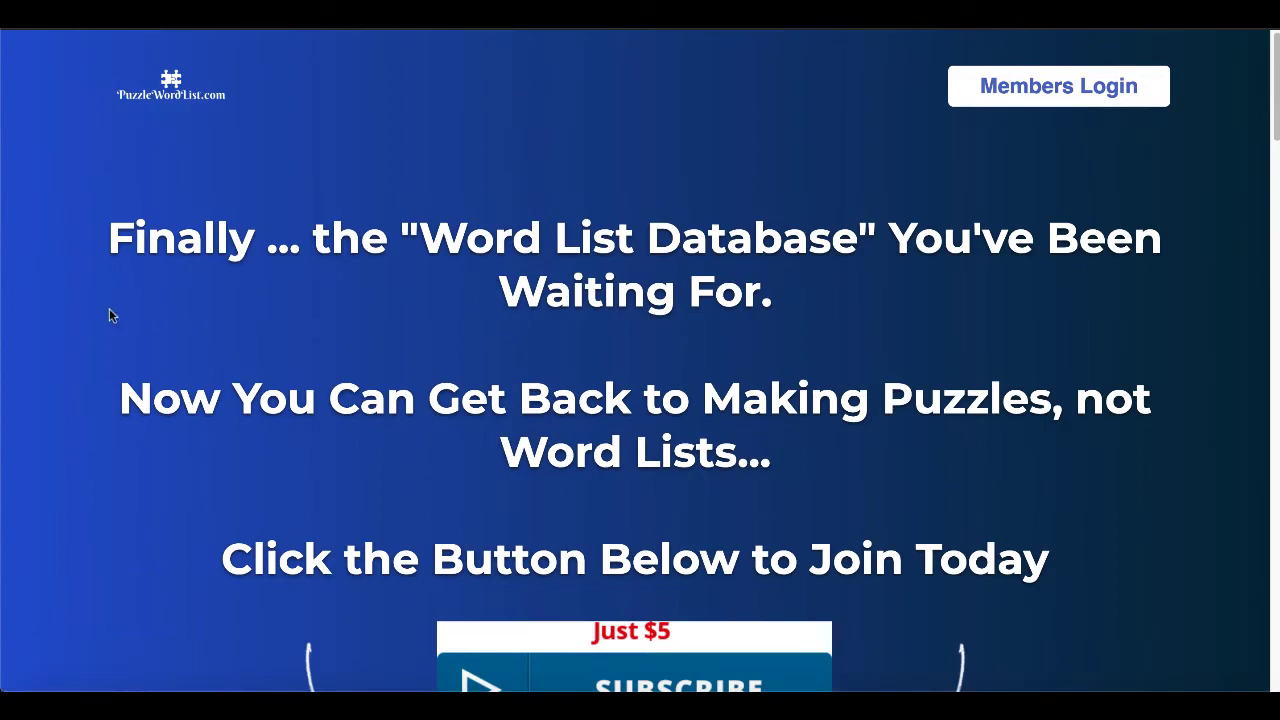
Scroll the live sales page and click a Just $5 Subscribe button to test WarriorPlus checkout
scroll(109, 315, "down", 2)
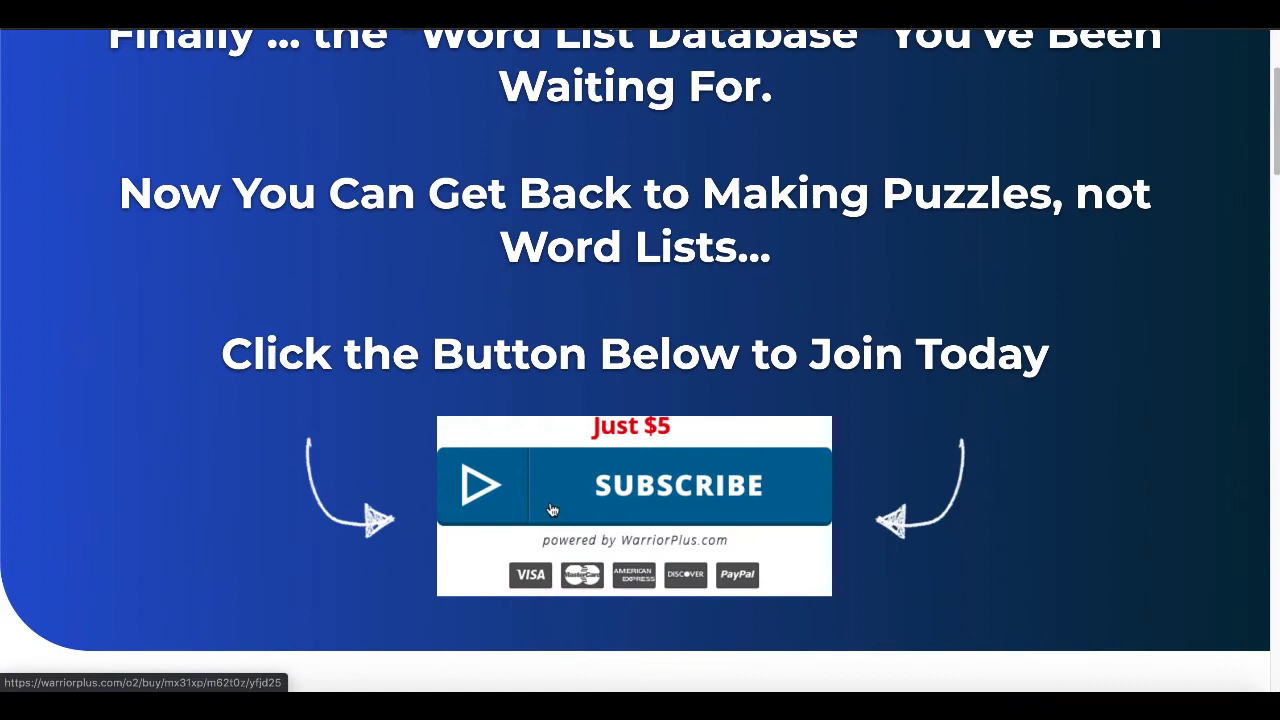
scroll(553, 509, "down", 7)
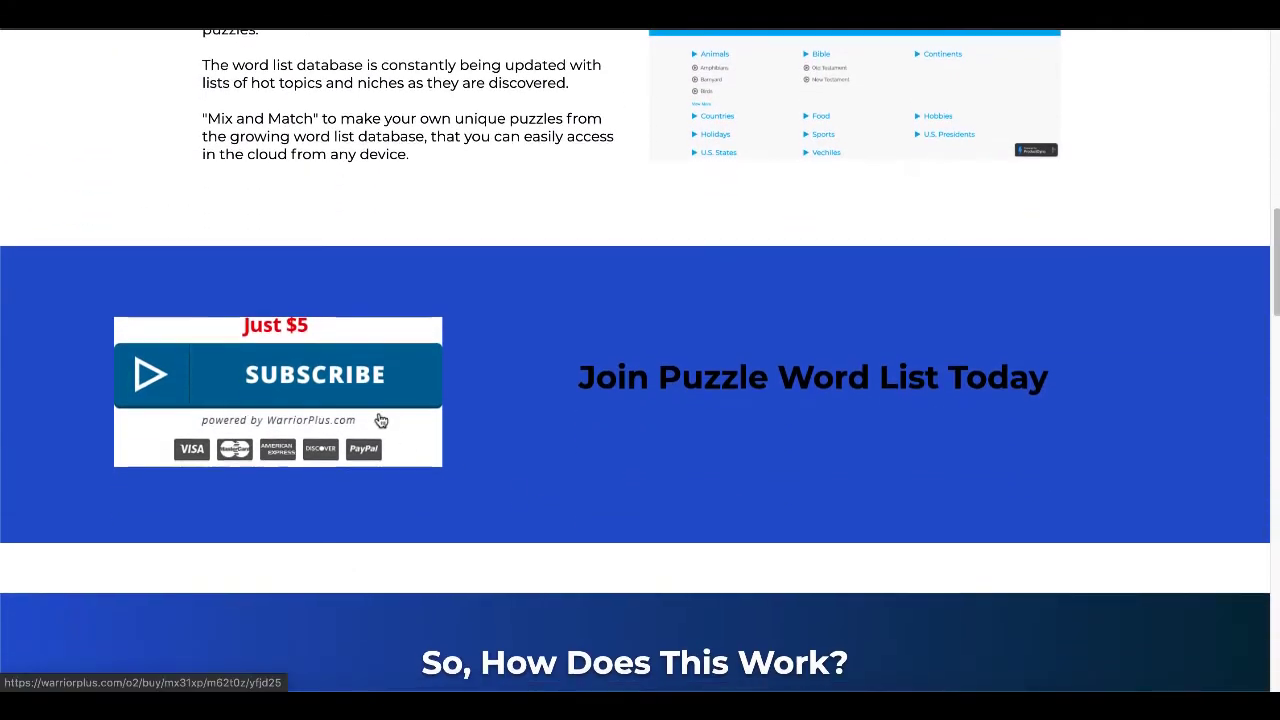
scroll(381, 421, "down", 10)
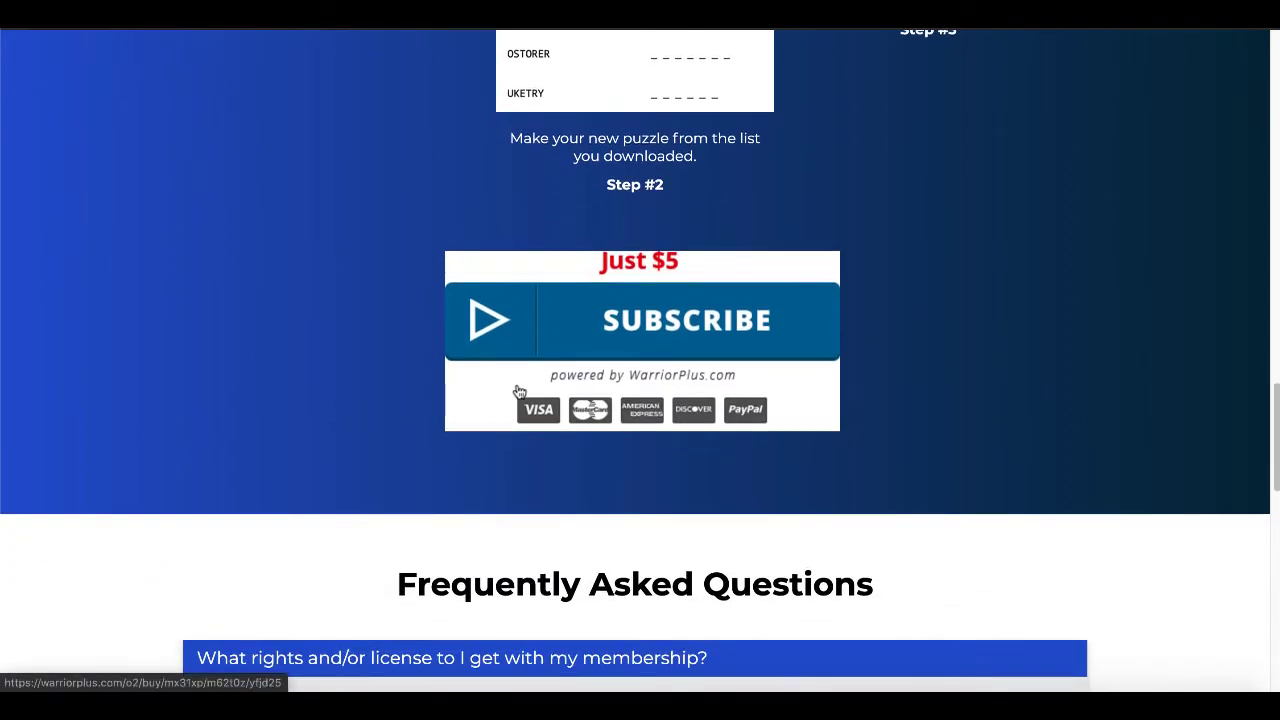
left_click(519, 391)
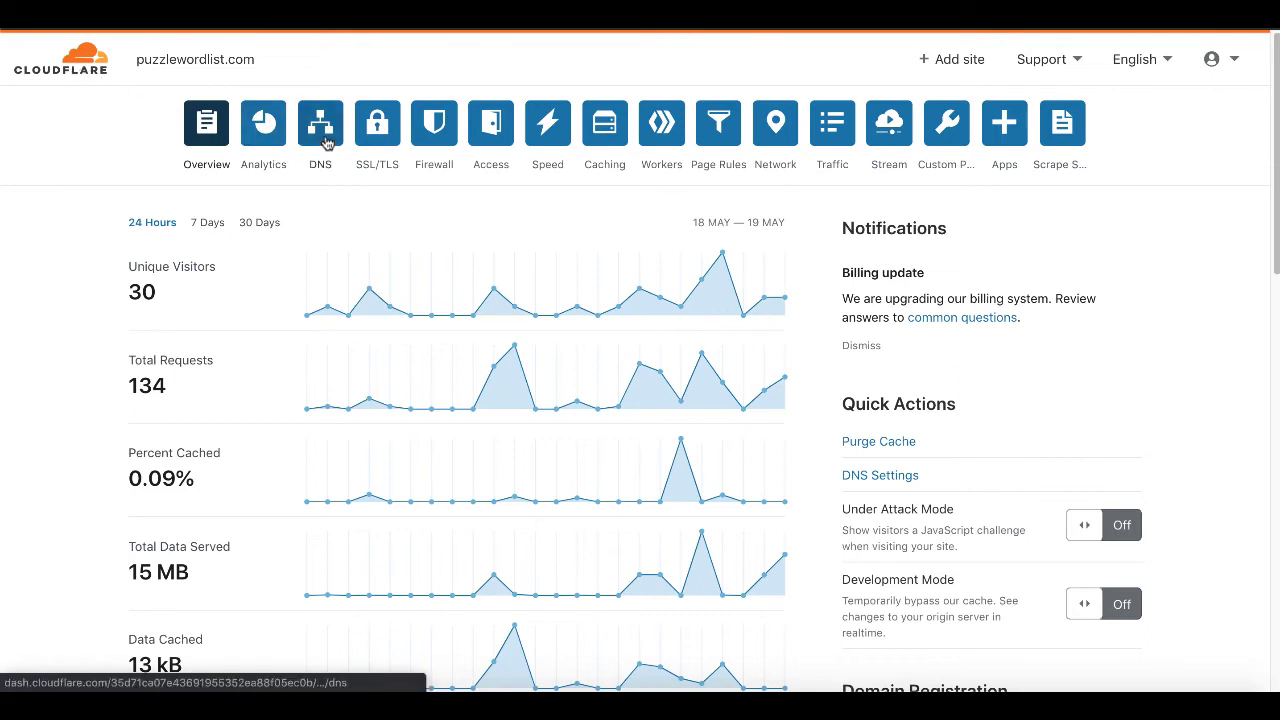
Review puzzlewordlist.com's DNS www record, Flexible SSL/TLS mode and Page Rules in Cloudflare
left_click(320, 125)
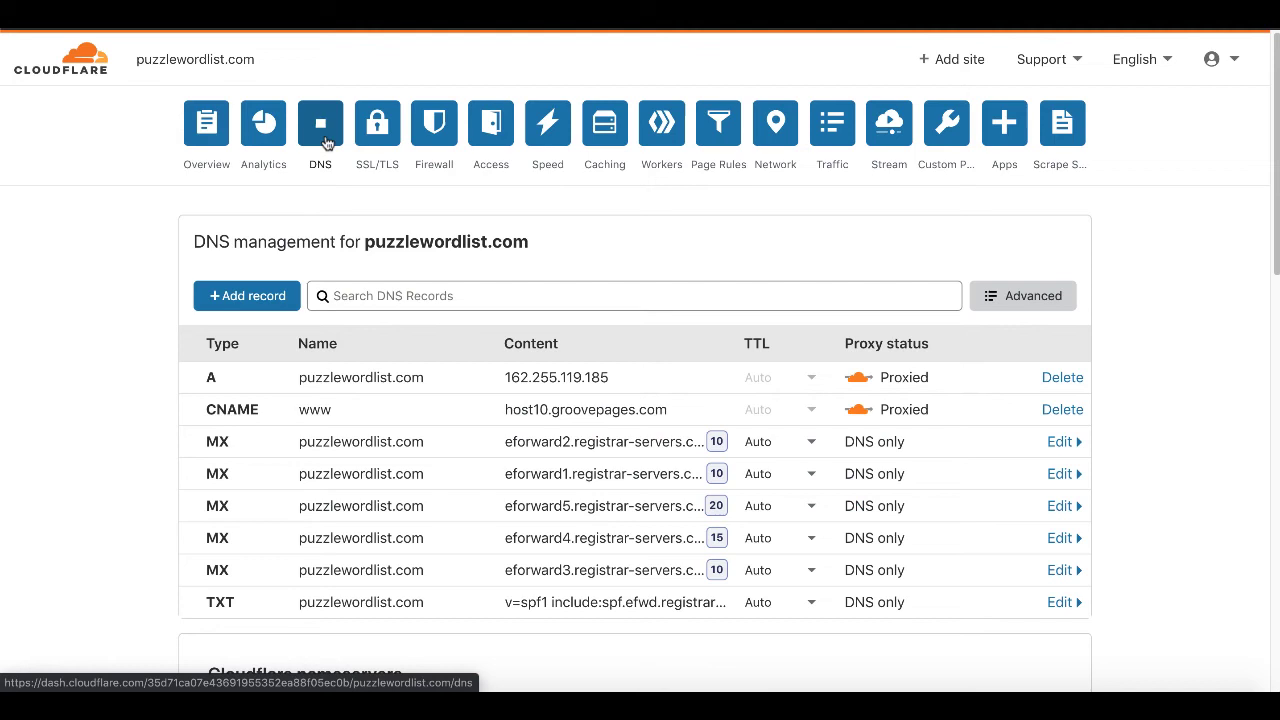
left_click(505, 416)
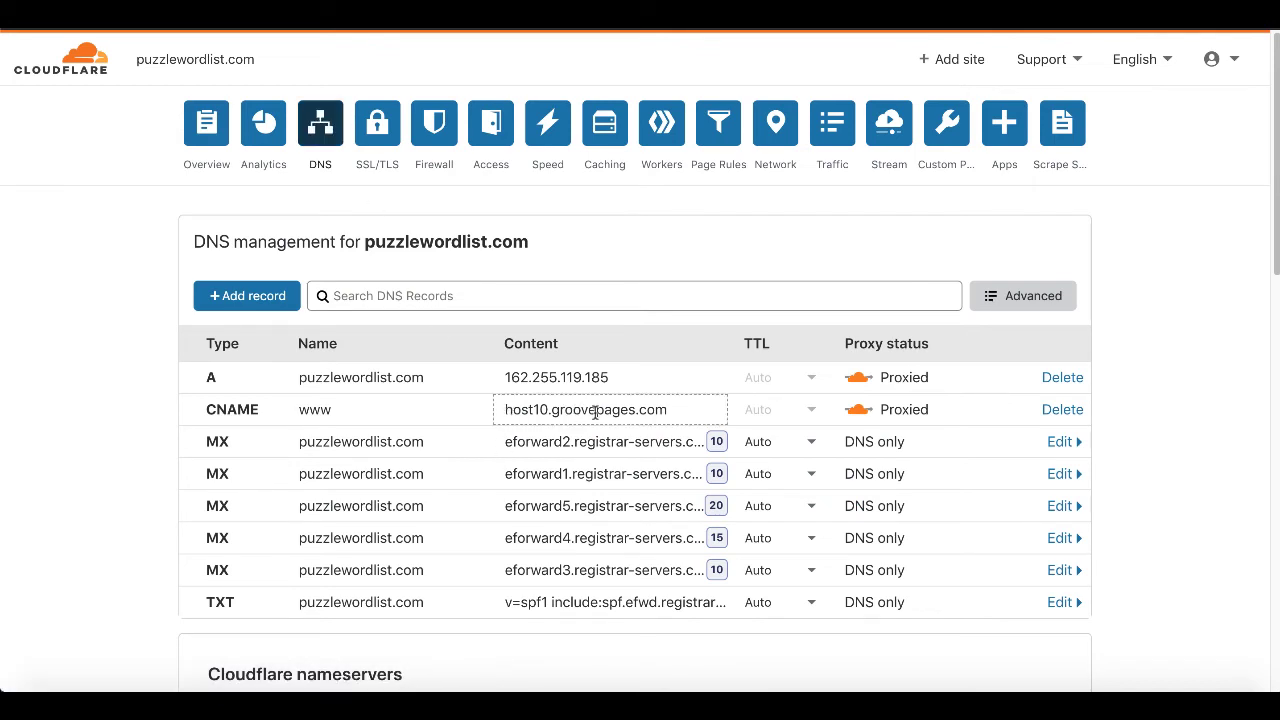
left_click(377, 125)
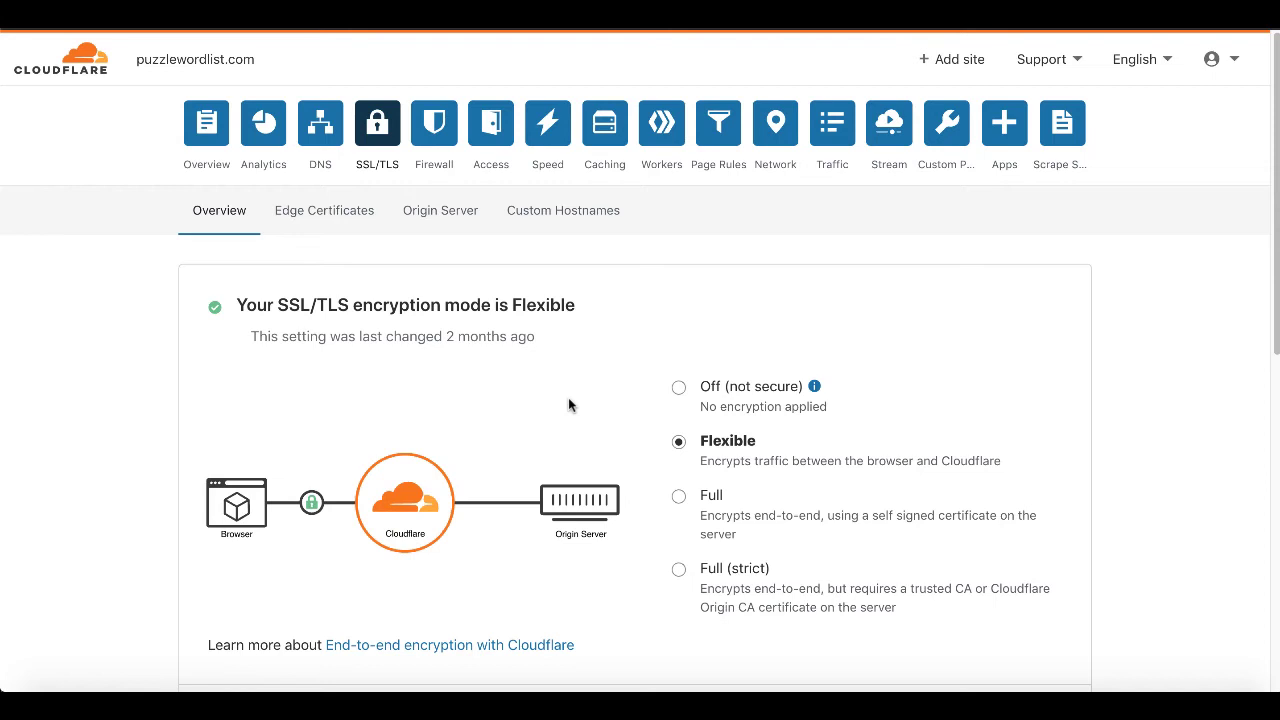
left_click(718, 125)
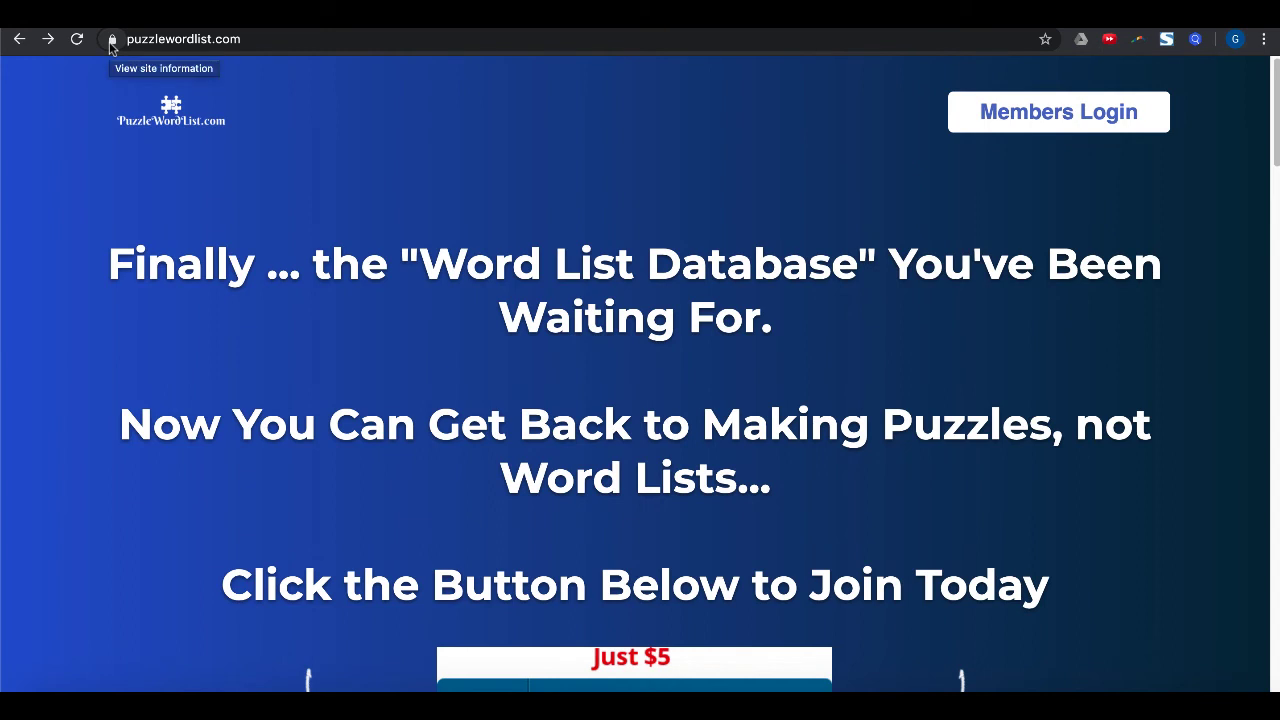
left_click(111, 40)
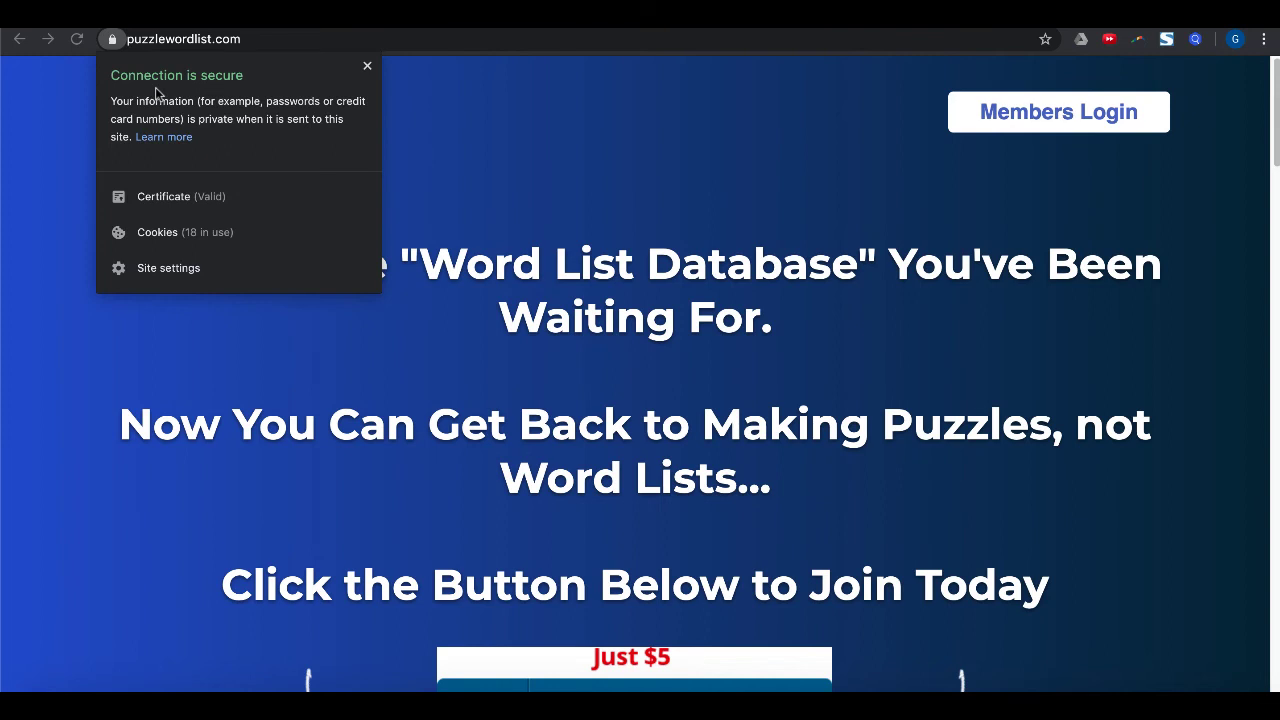
left_click(438, 123)
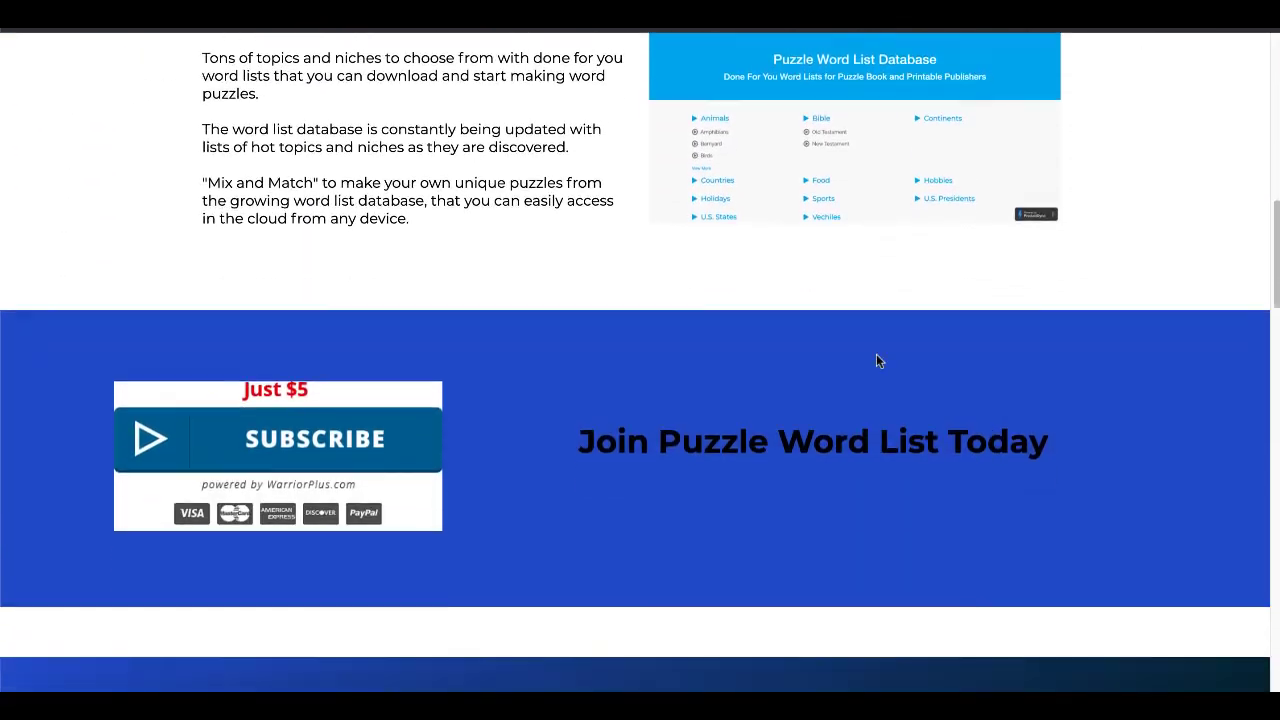
scroll(876, 354, "down", 3)
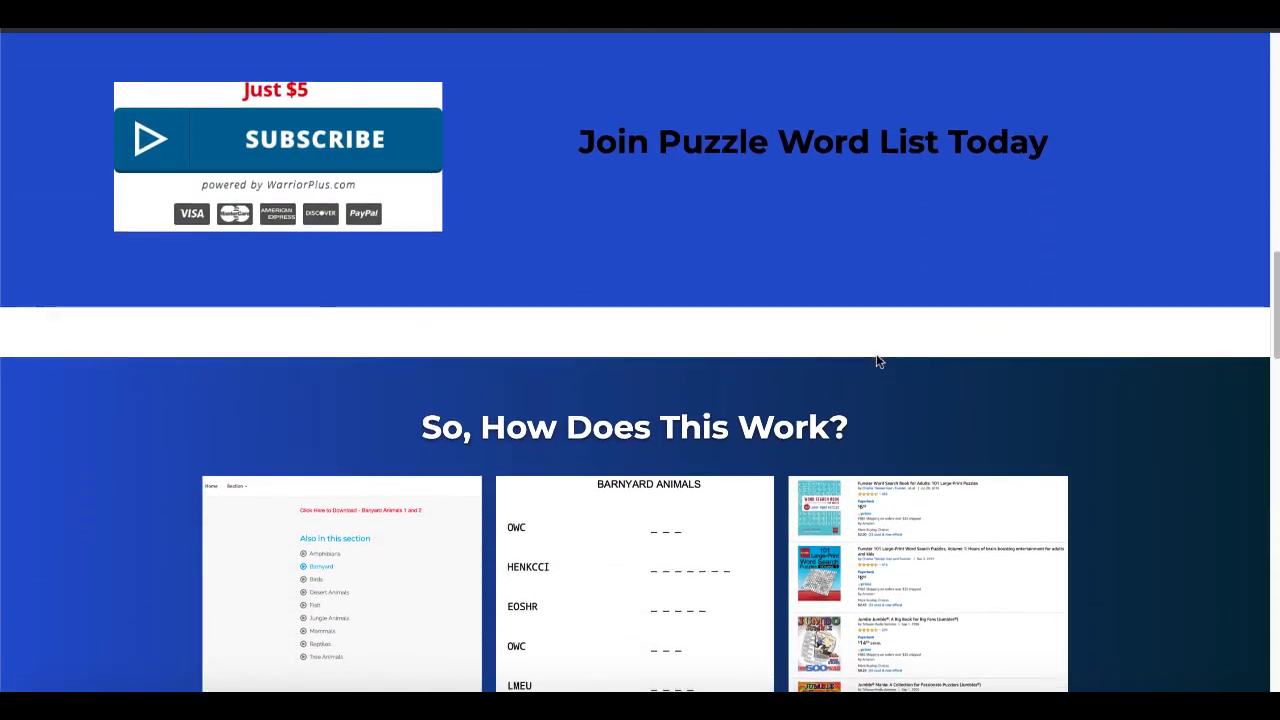
scroll(876, 360, "down", 11)
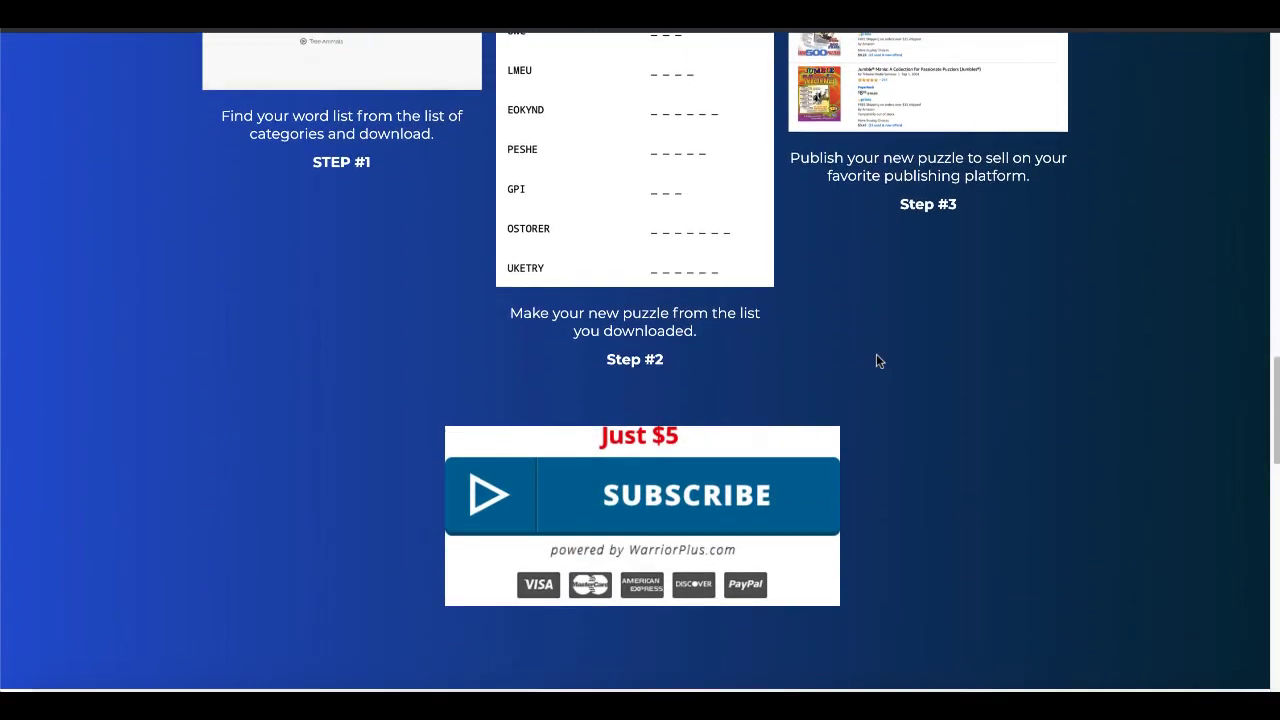